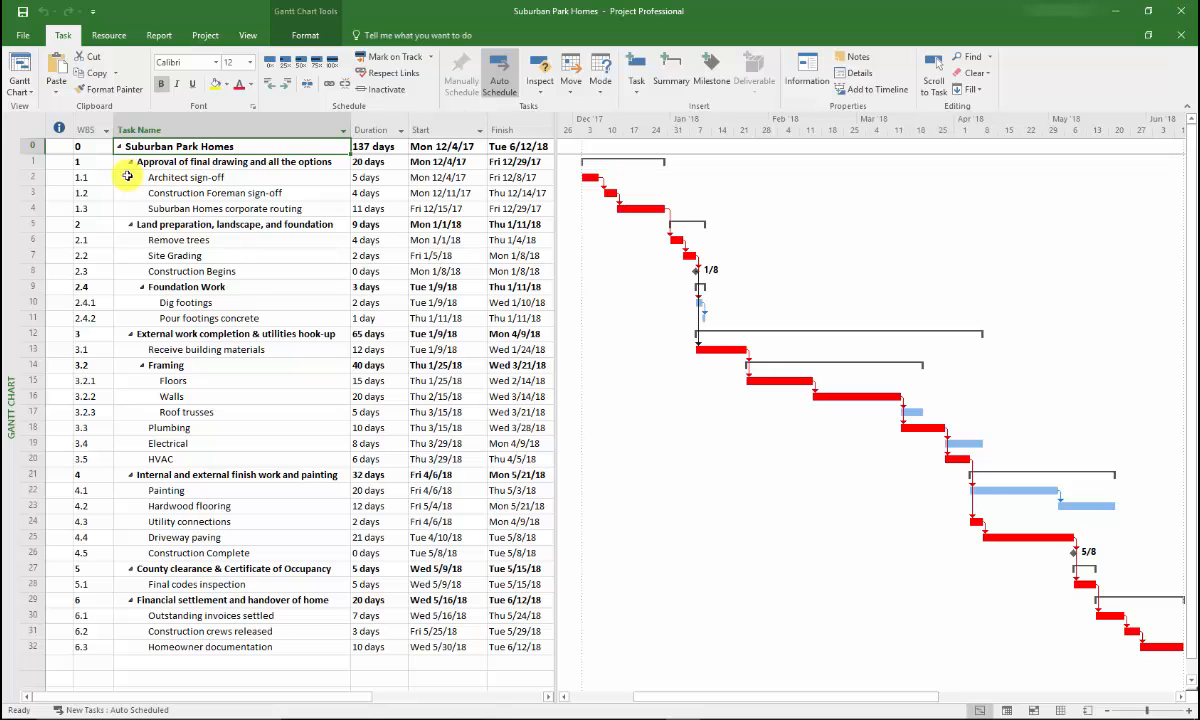
Step: Open the Resource Sheet and add the first work resource's name with the initials BF
left_click(247, 38)
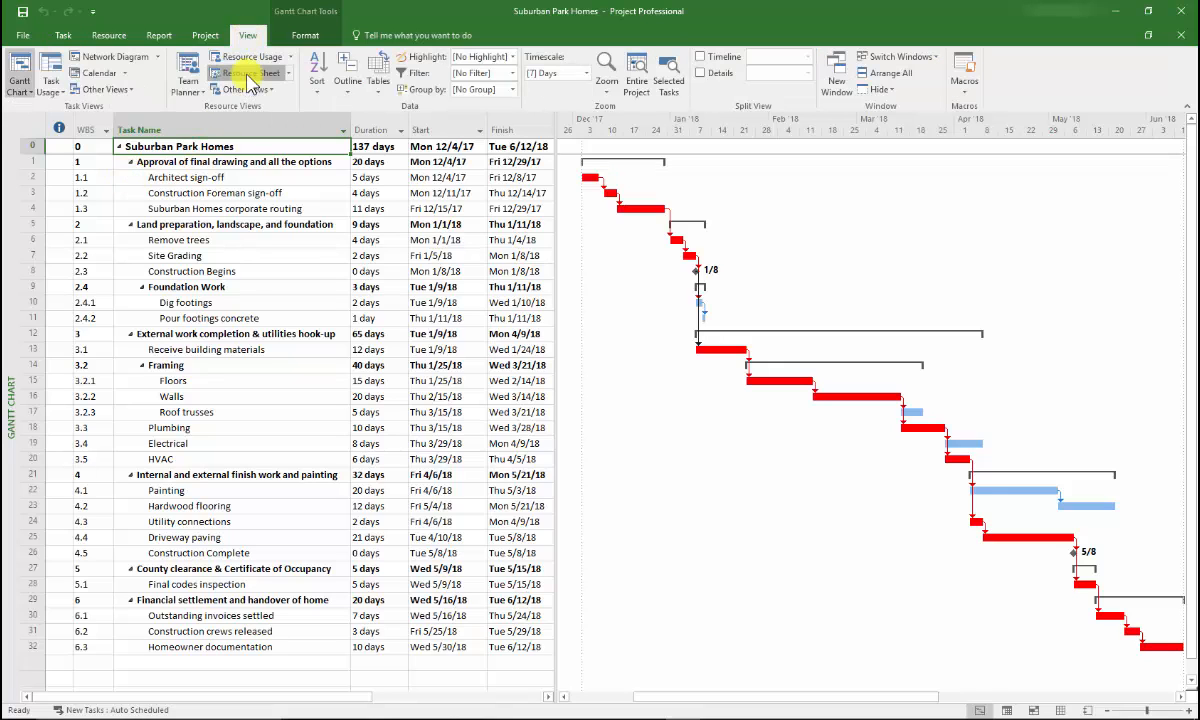
left_click(245, 74)
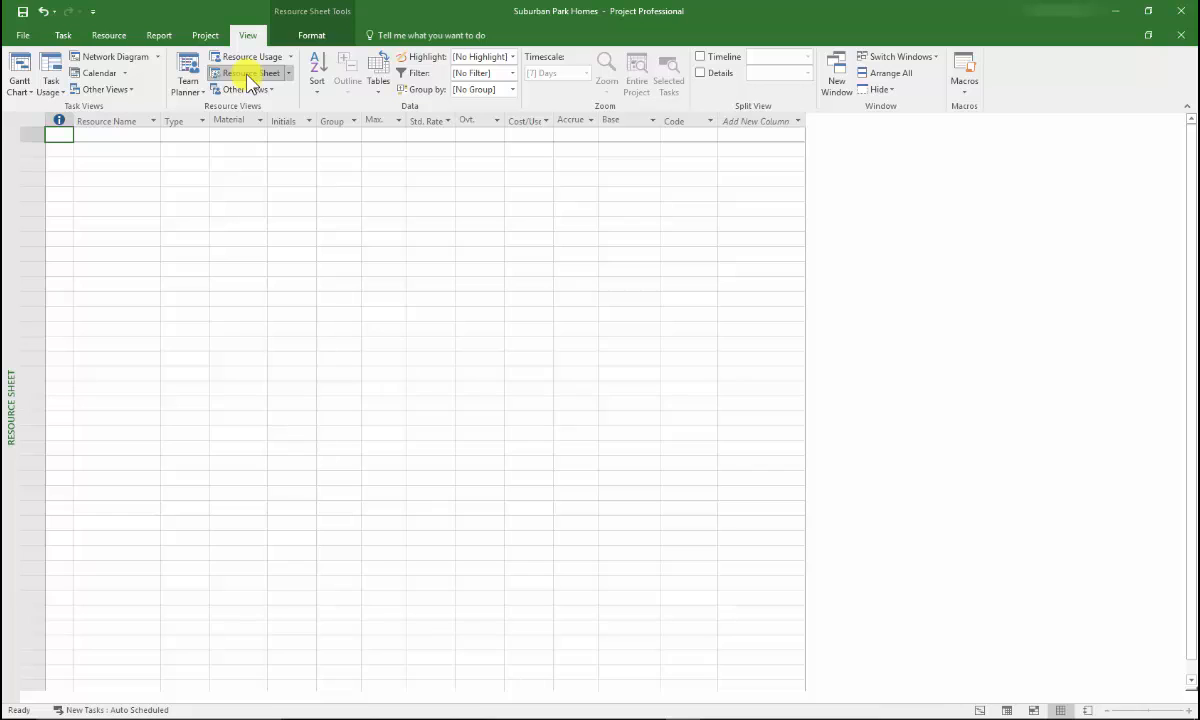
left_click(105, 135)
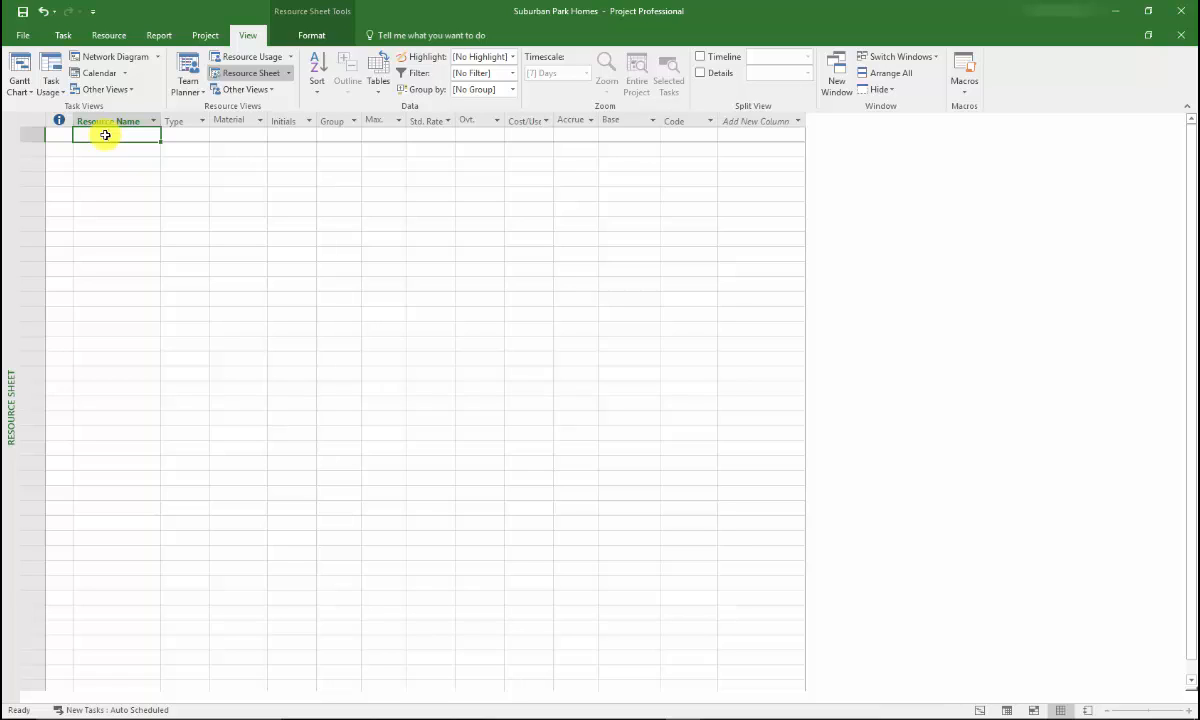
type("Bruce")
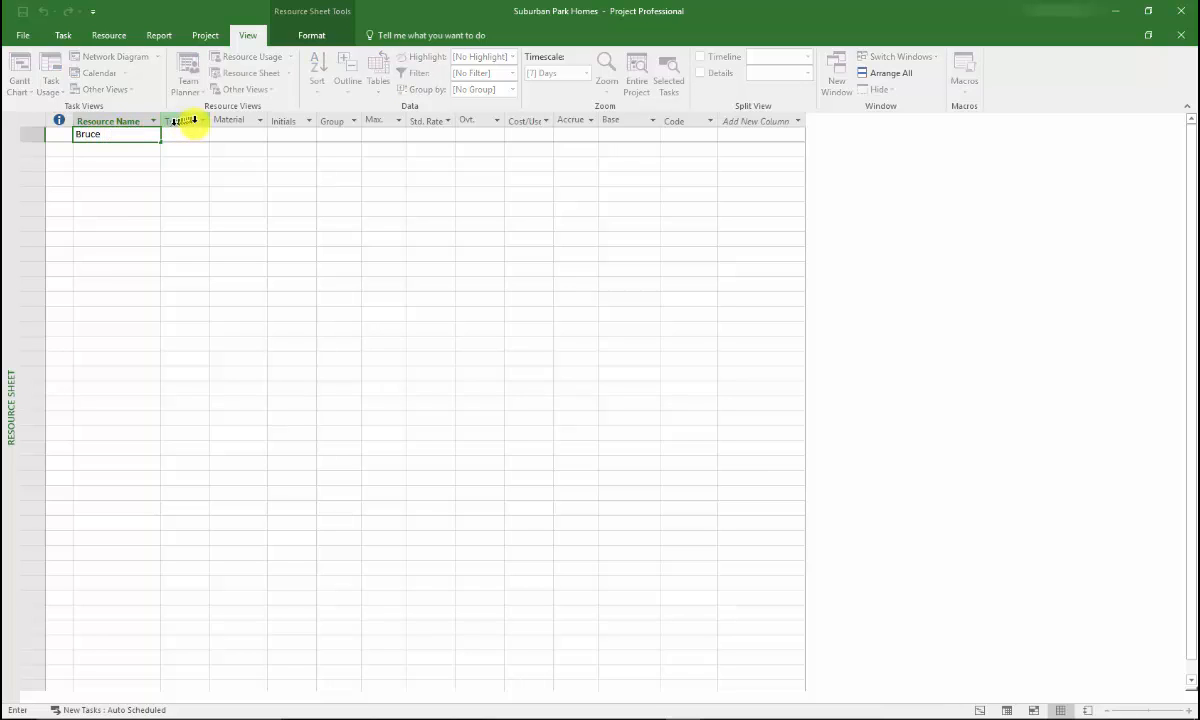
left_click(287, 134)
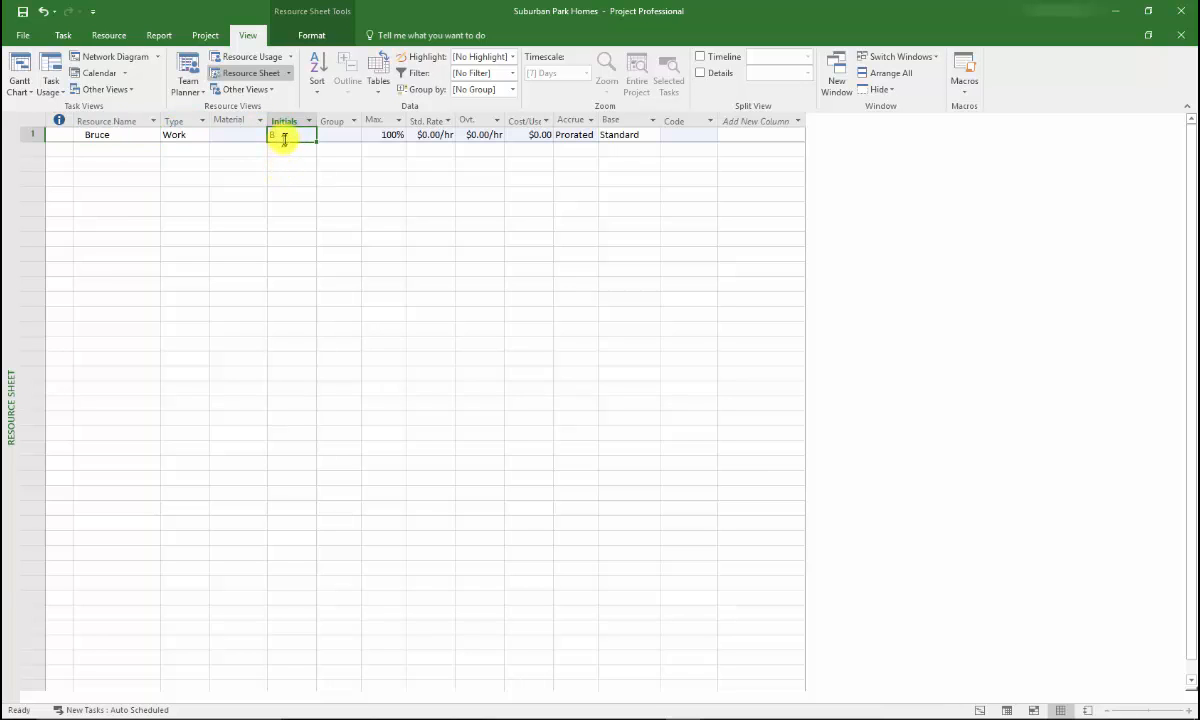
left_click(285, 136)
type("BF")
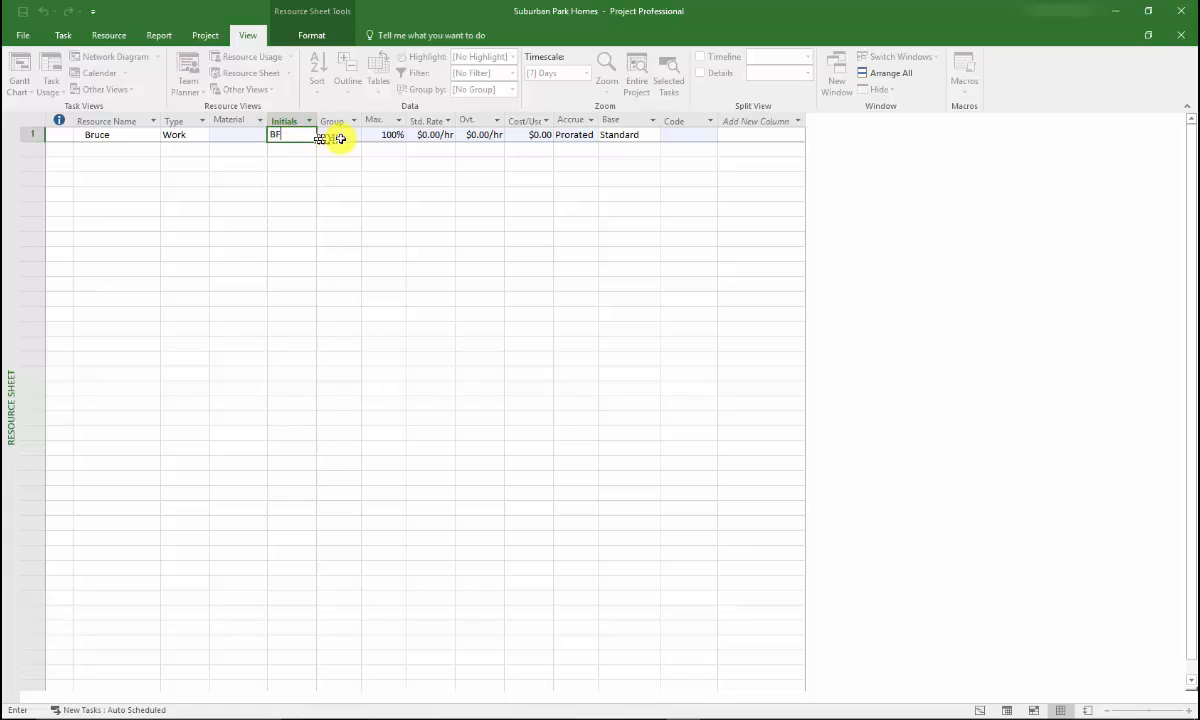
Step: Set the first resource's maximum units to 75%
left_click(375, 134)
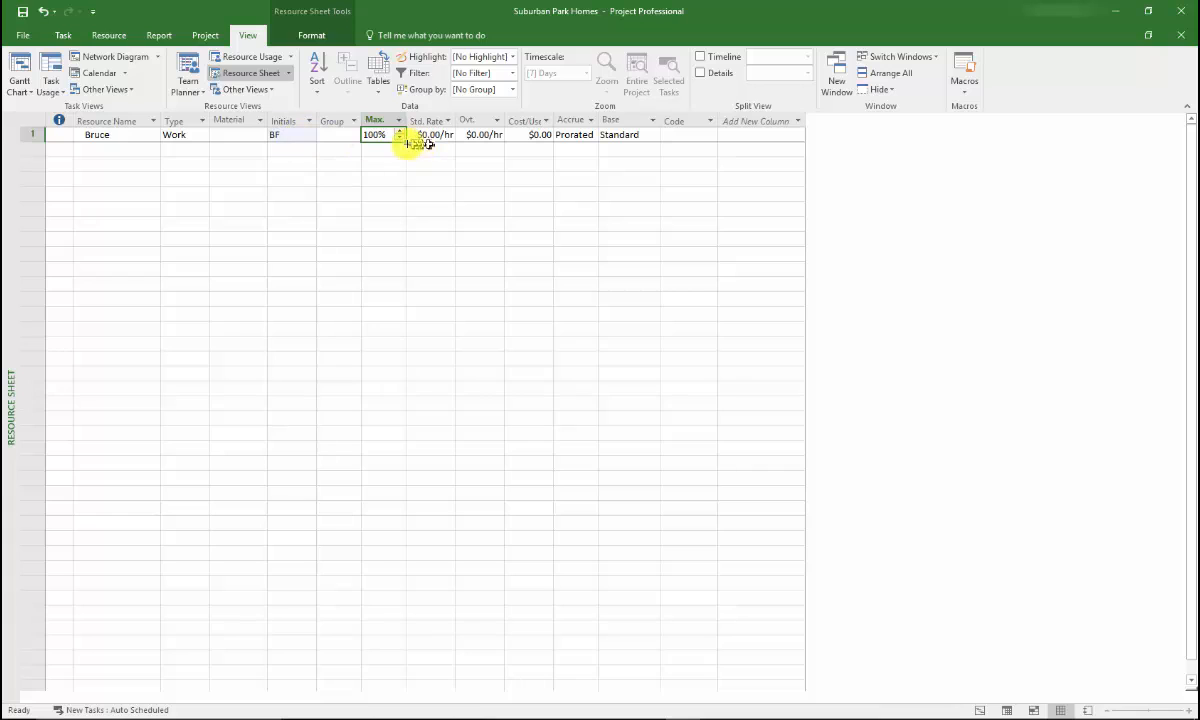
left_click(399, 139)
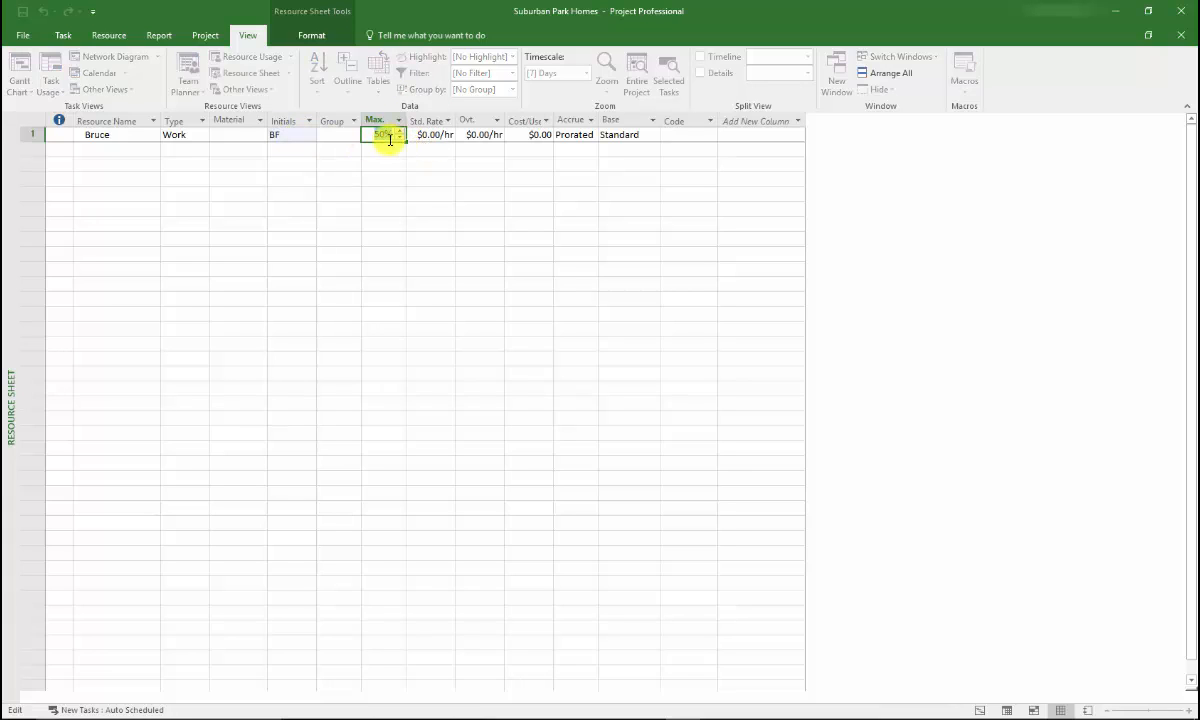
type("75")
key("Return")
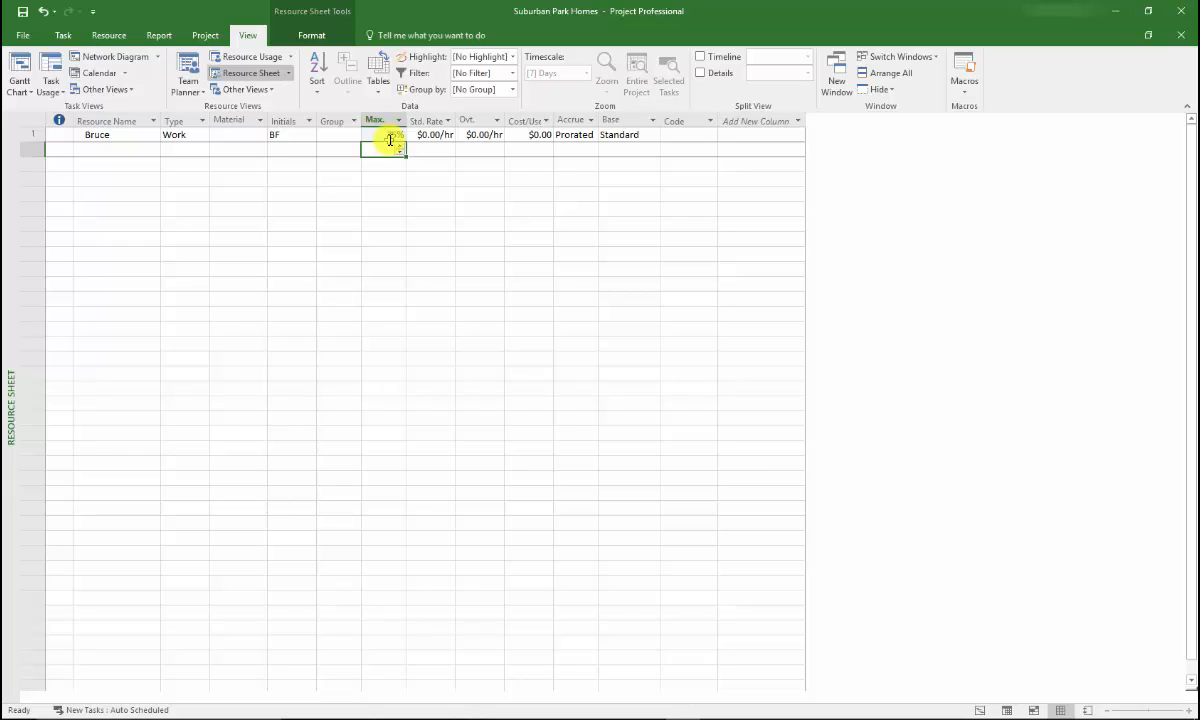
Step: Add the second work resource's name in the next row, with the initials JC
left_click(122, 148)
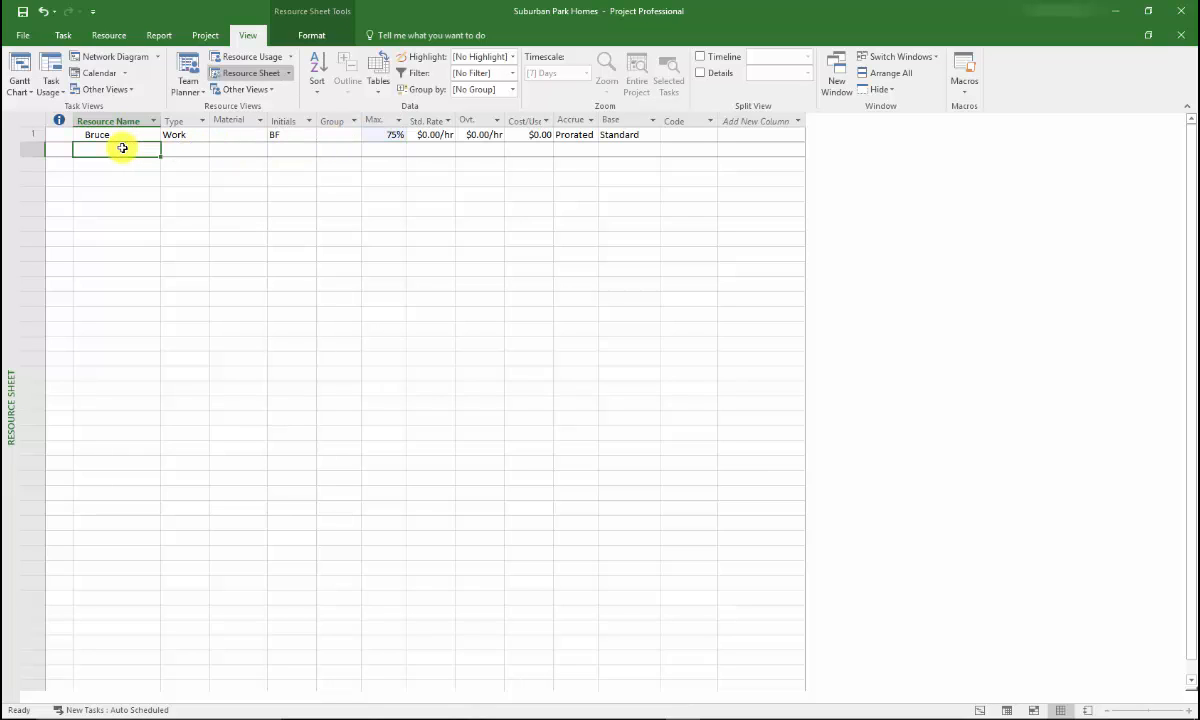
type("Jack")
key("Tab")
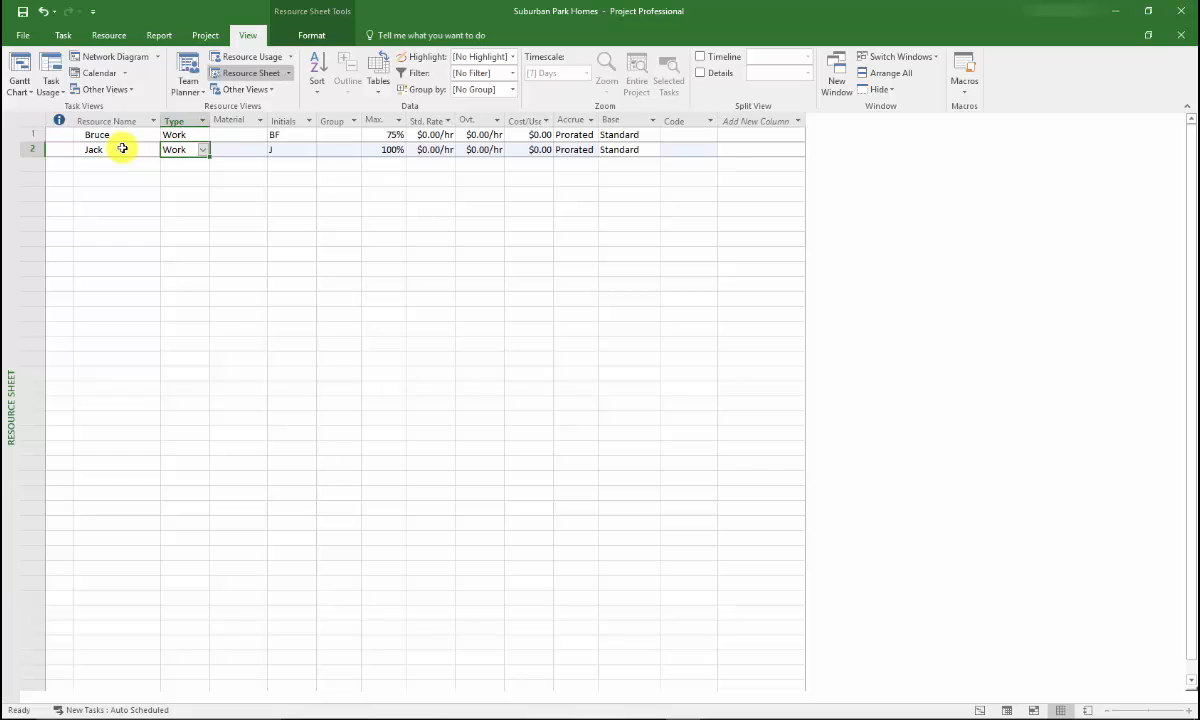
key("Tab")
key("Tab")
type("J")
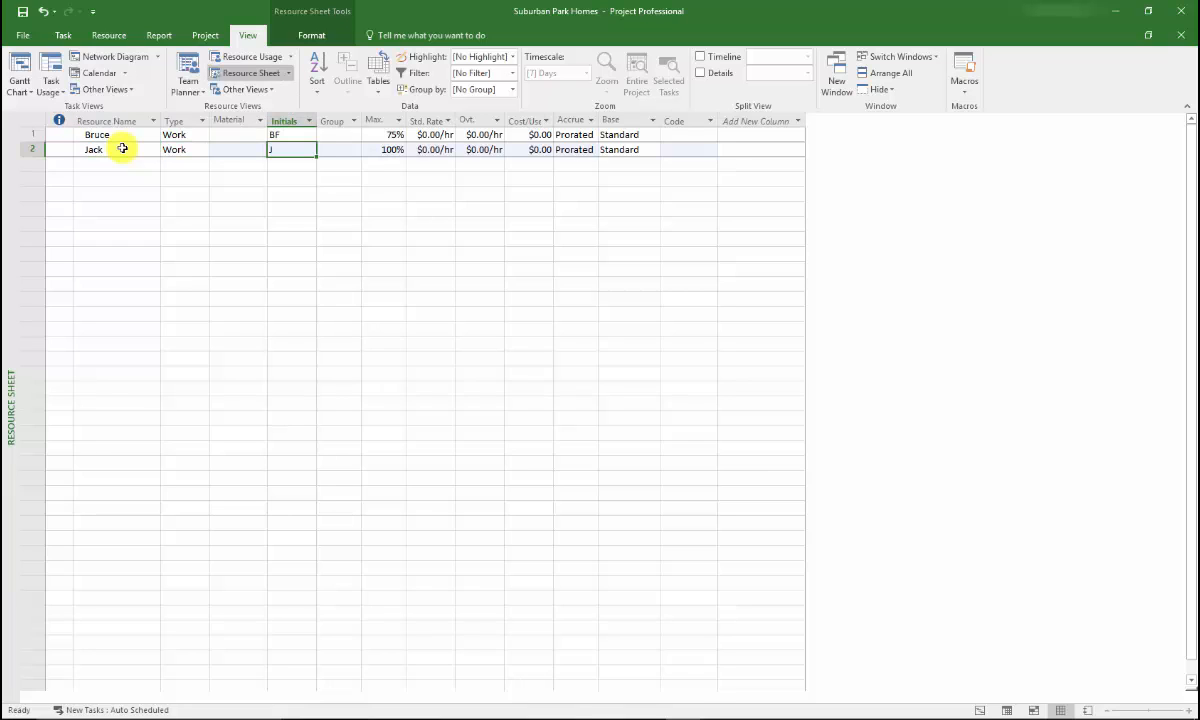
type("C")
key("Tab")
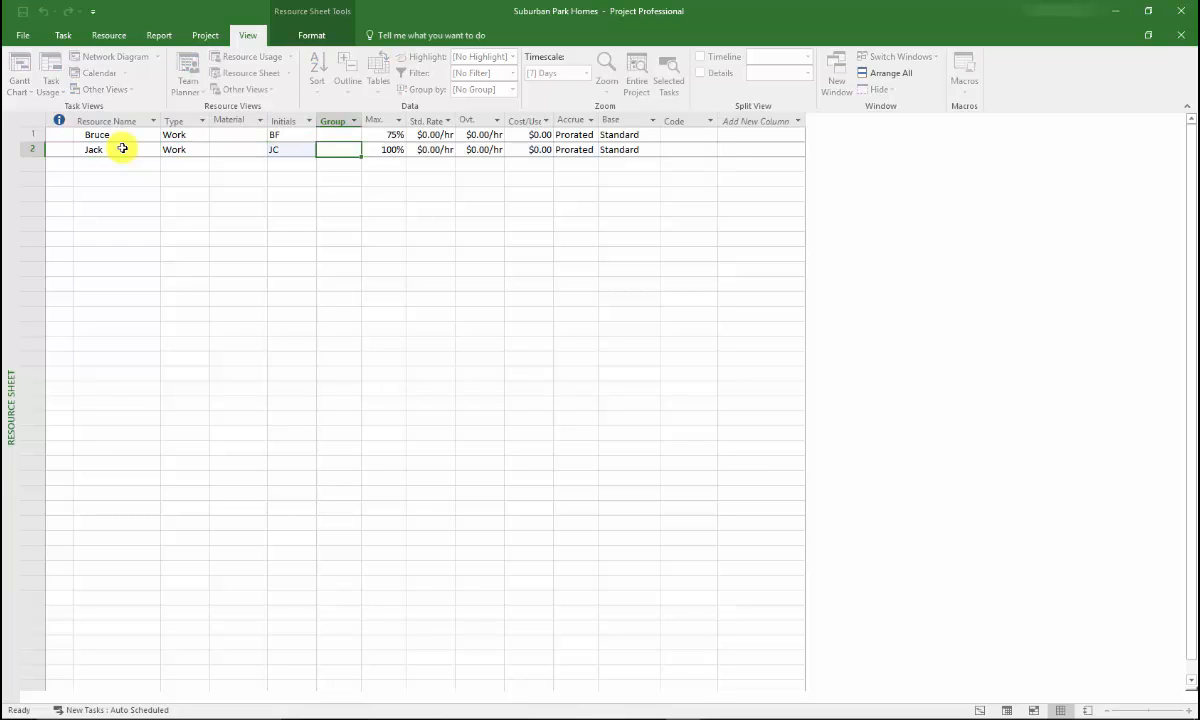
Step: Set the second resource's maximum units to 25%
key("Tab")
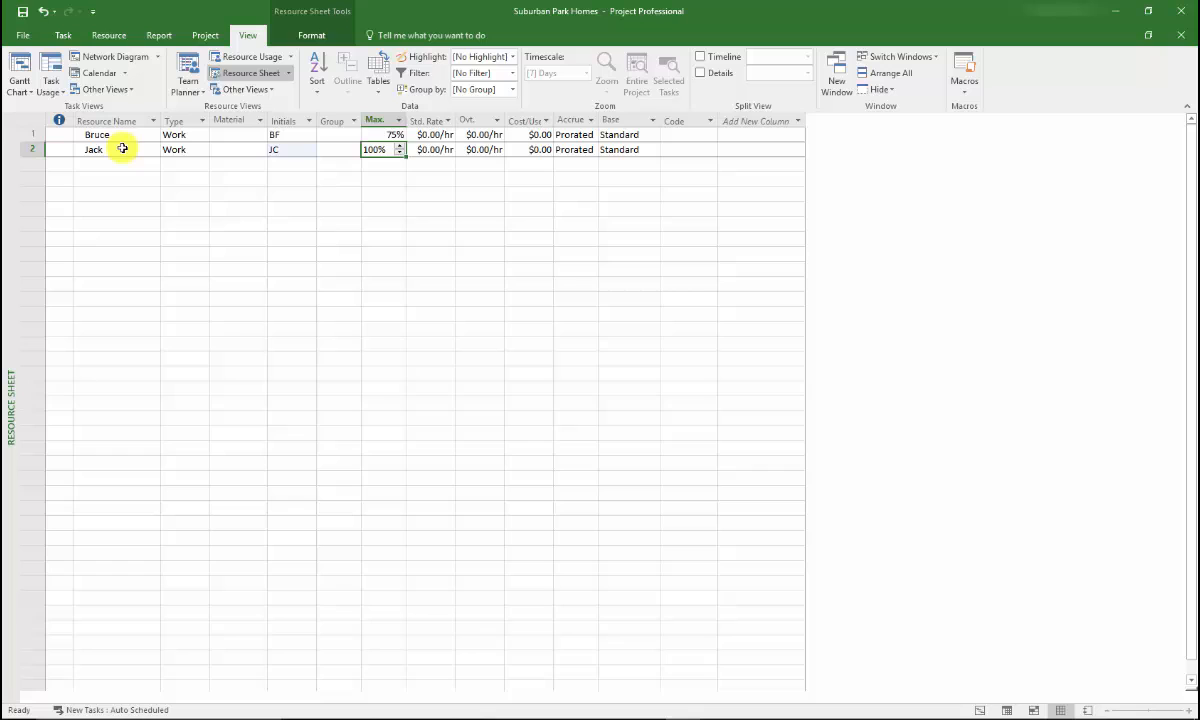
left_click(400, 154)
type("2")
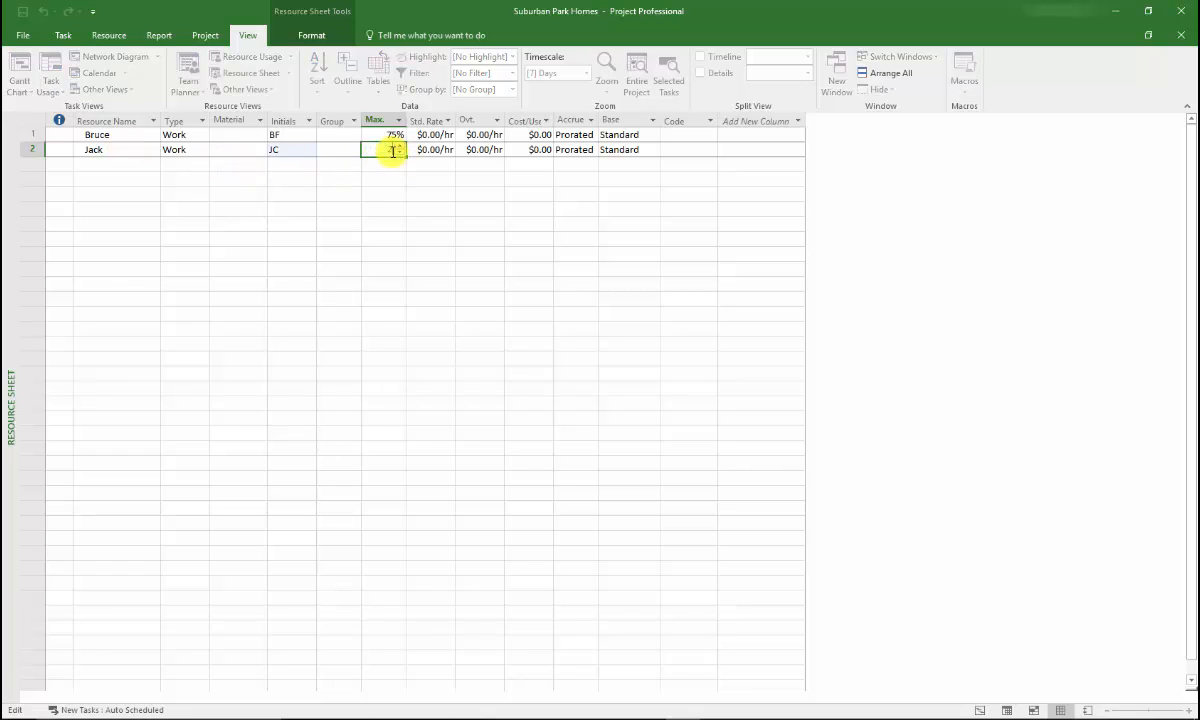
type("5")
key("Return")
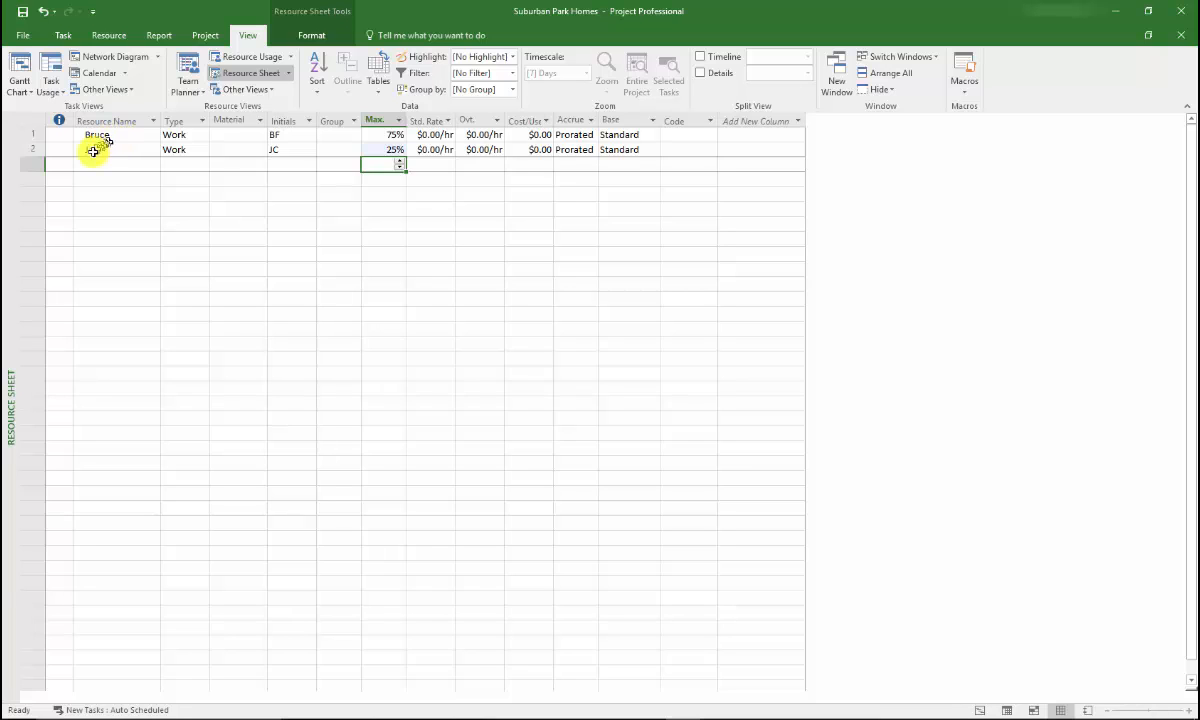
Step: Add the third resource with initials BD at 75% maximum units and the fourth with initials AC at 50%
left_click(86, 164)
type("Buddy")
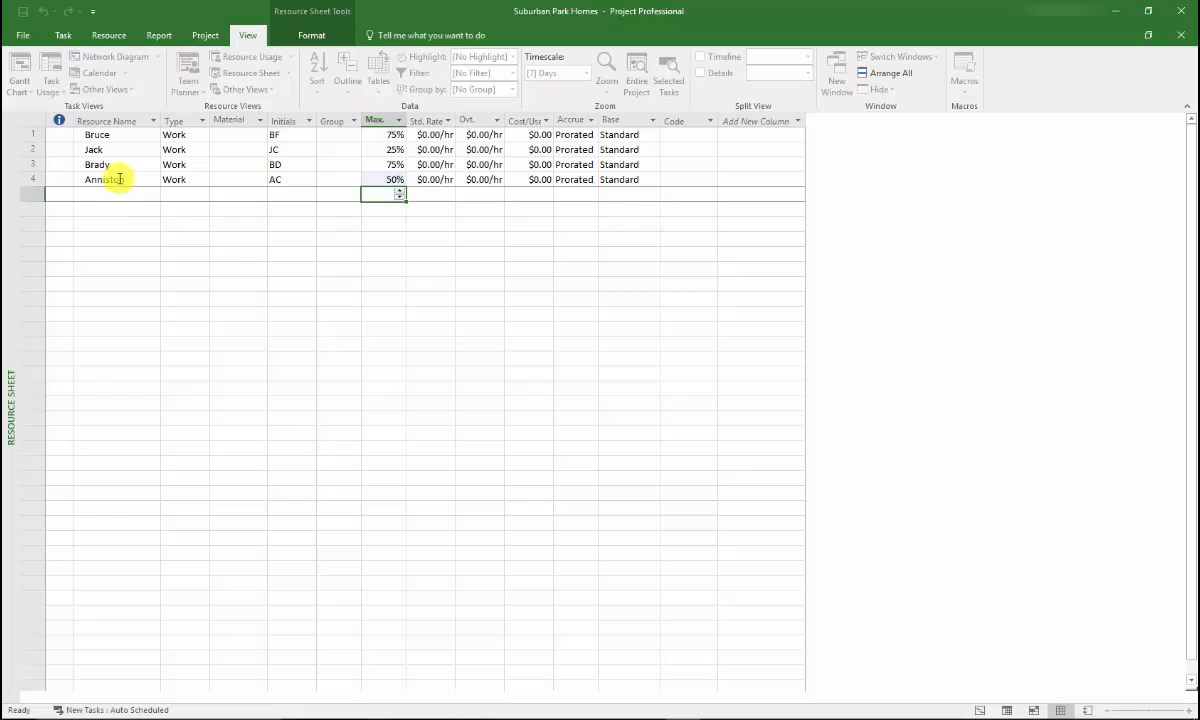
Step: Add the fifth resource with initials JS at 50% maximum units and the sixth with initials LF at 25%
left_click(121, 196)
type("Judah")
key("Tab")
key("Tab")
key("Tab")
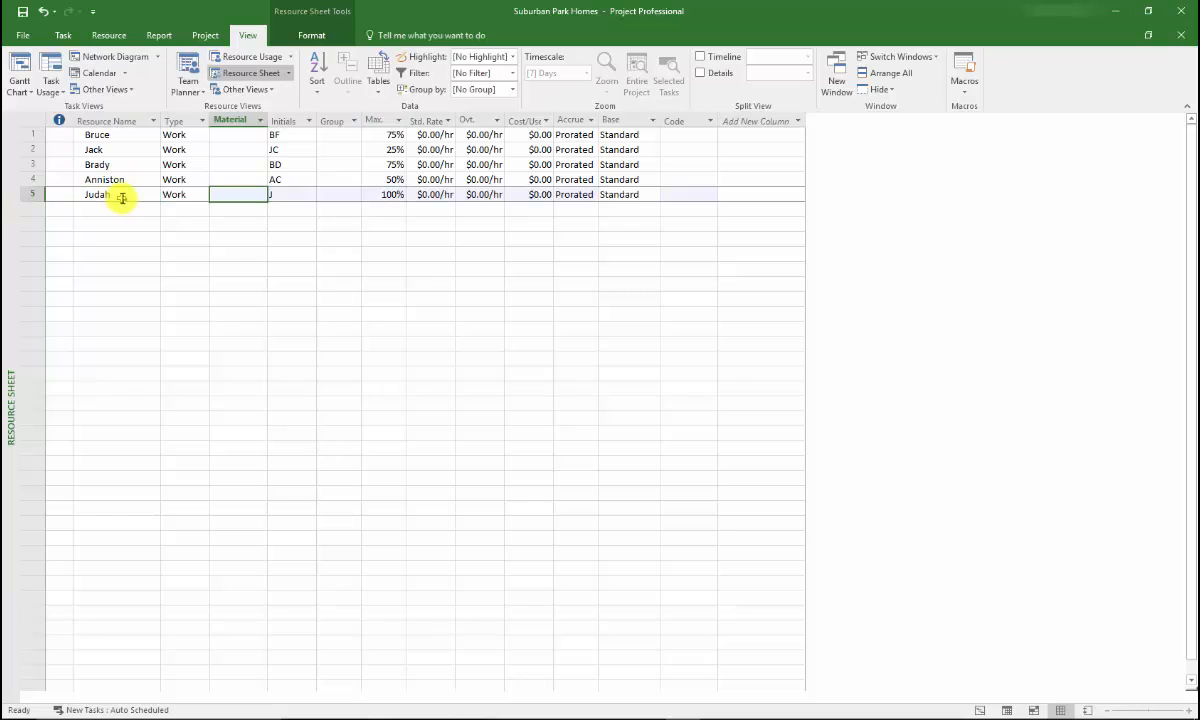
type("JS")
key("Tab")
key("Tab")
type("50")
key("Return")
left_click(80, 209)
type("25")
Step: Add the seventh work resource's name with the initials OL and maximum units of 50%
left_click(90, 224)
type("Oliver")
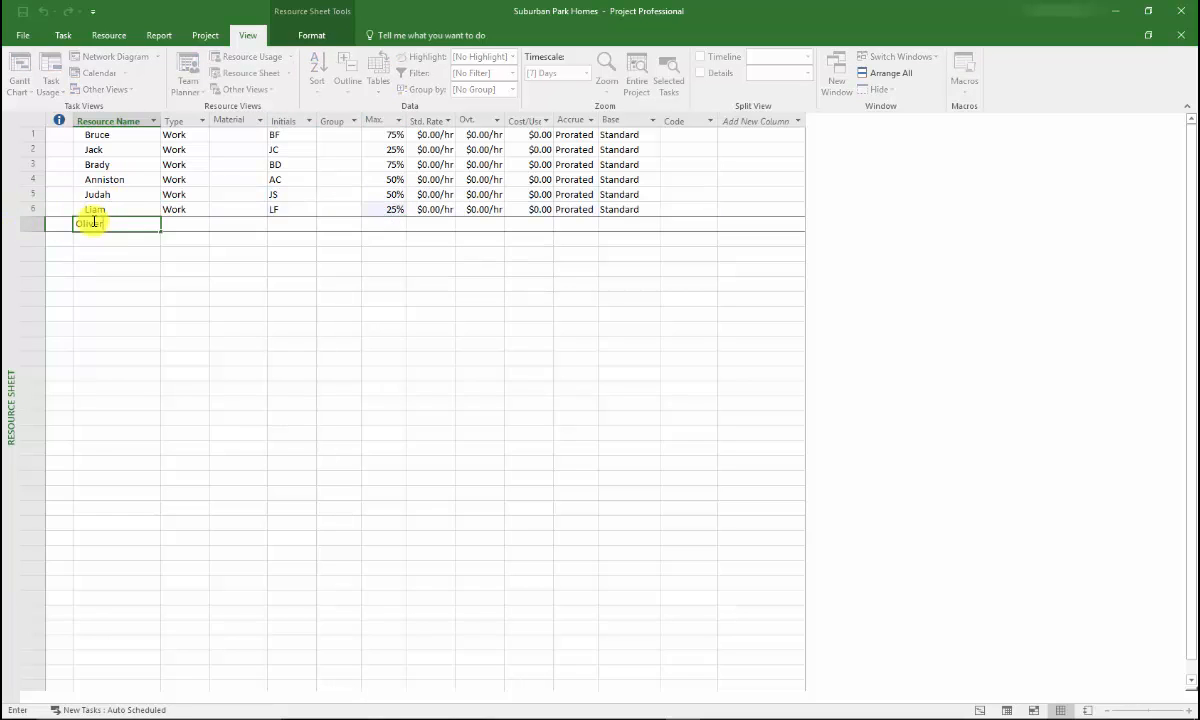
key("Tab")
key("Tab")
key("Tab")
type("OL")
key("Tab")
key("Tab")
type("50")
key("Return")
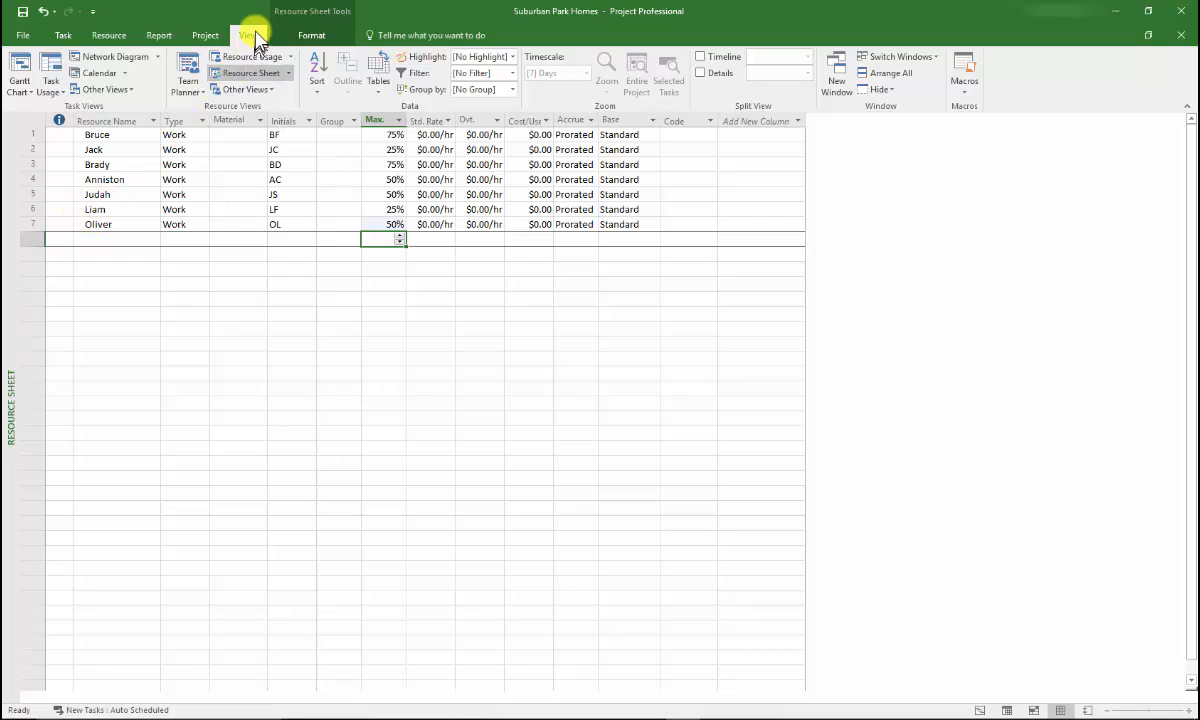
Step: Open the first resource's working-time calendar and select March 12, 2018
left_click(258, 76)
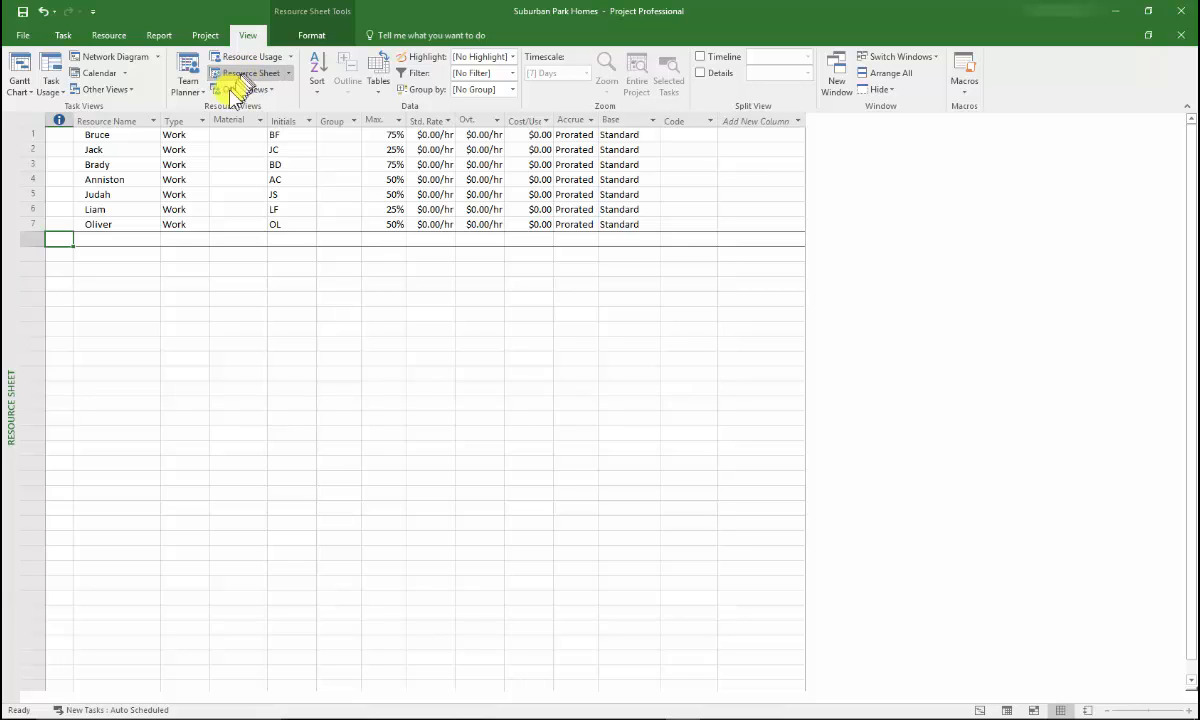
double_click(127, 133)
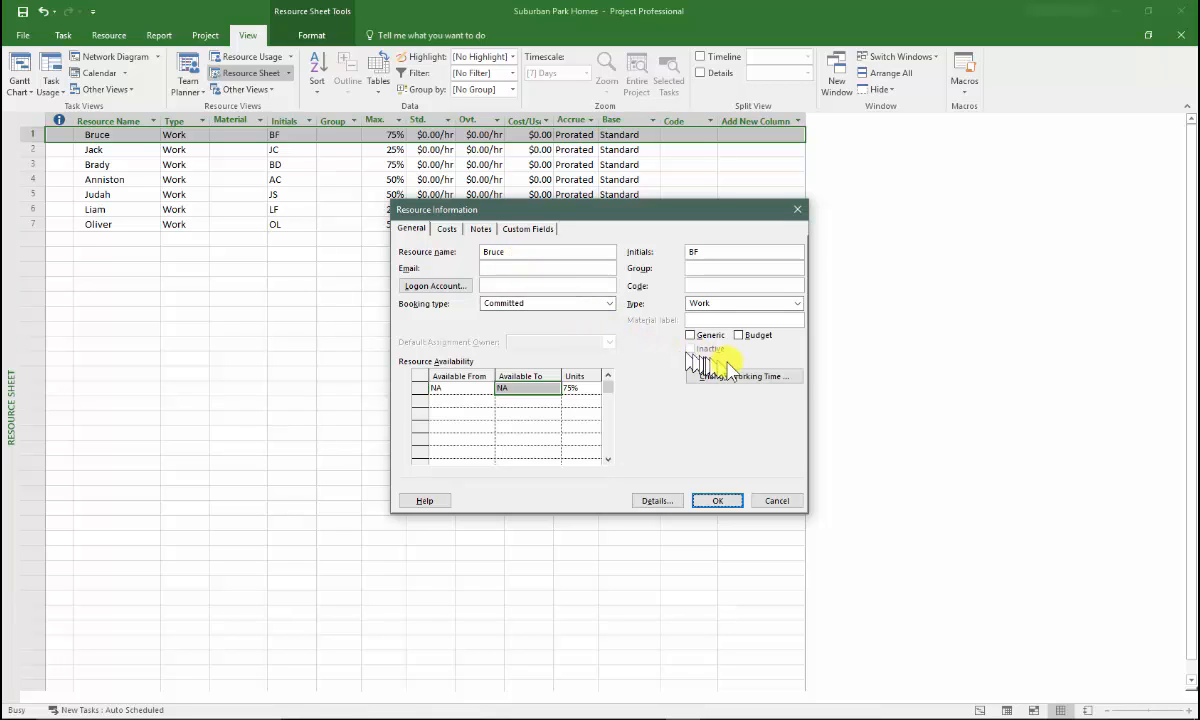
left_click(796, 380)
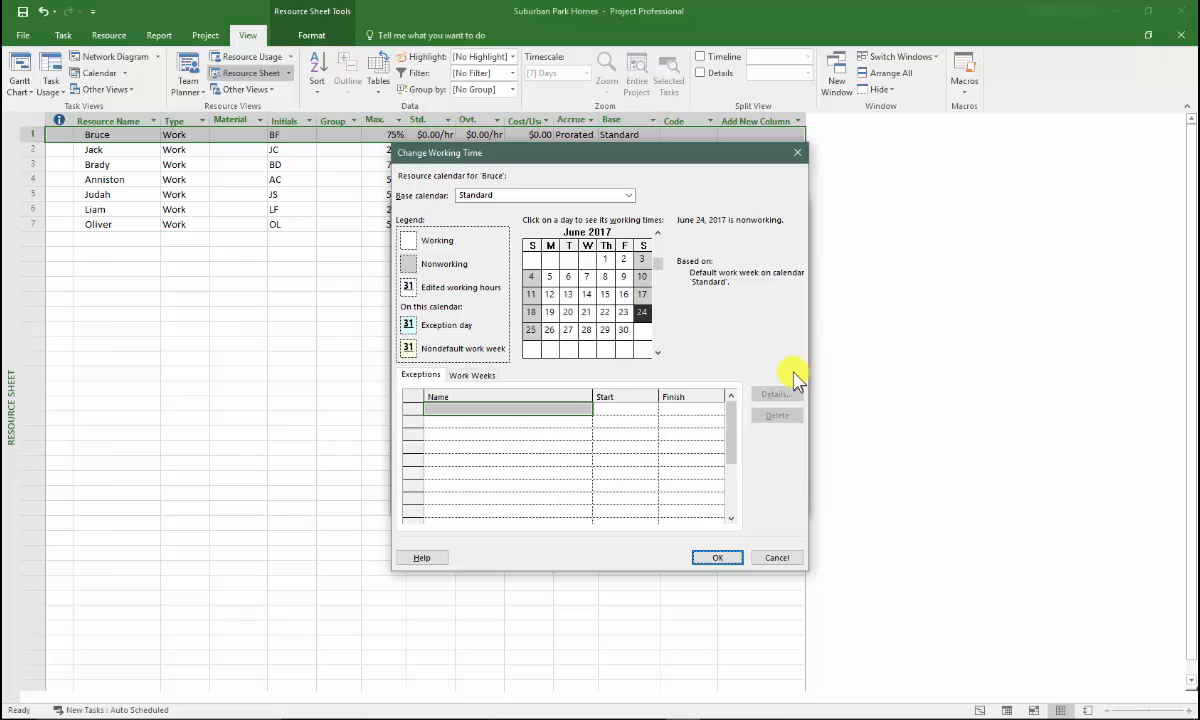
left_click(657, 352)
left_click(657, 352)
left_click(657, 352)
left_click(657, 352)
left_click(657, 352)
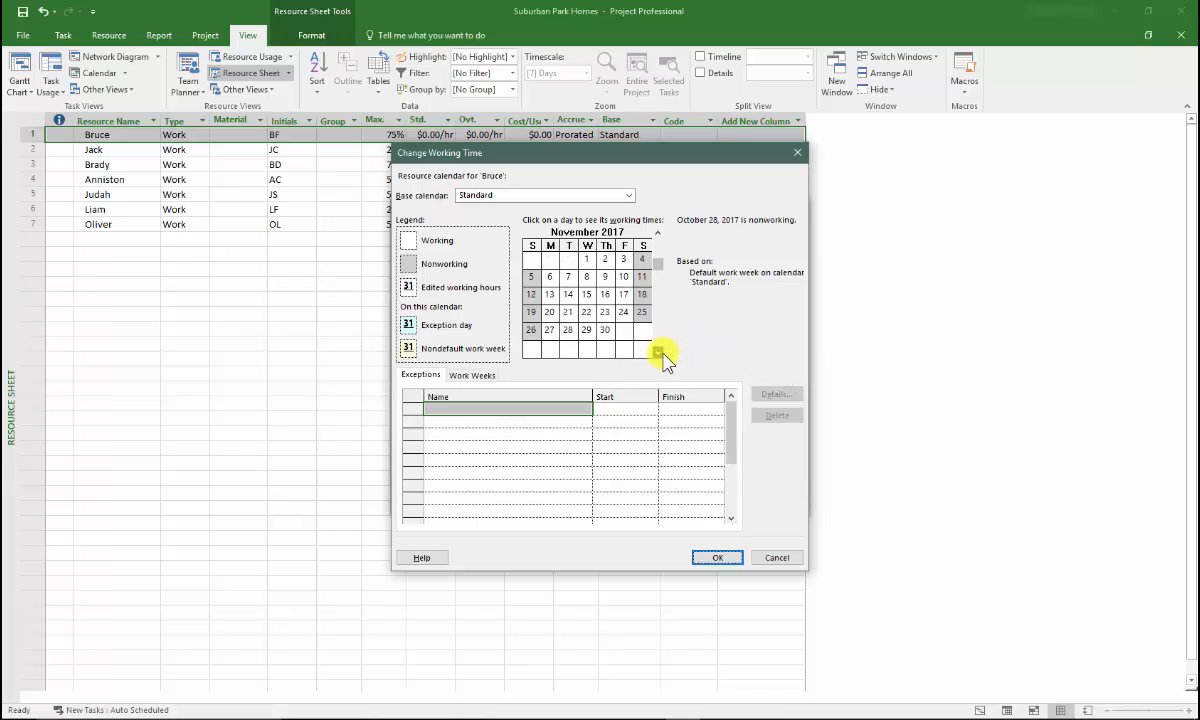
left_click(657, 352)
left_click(660, 352)
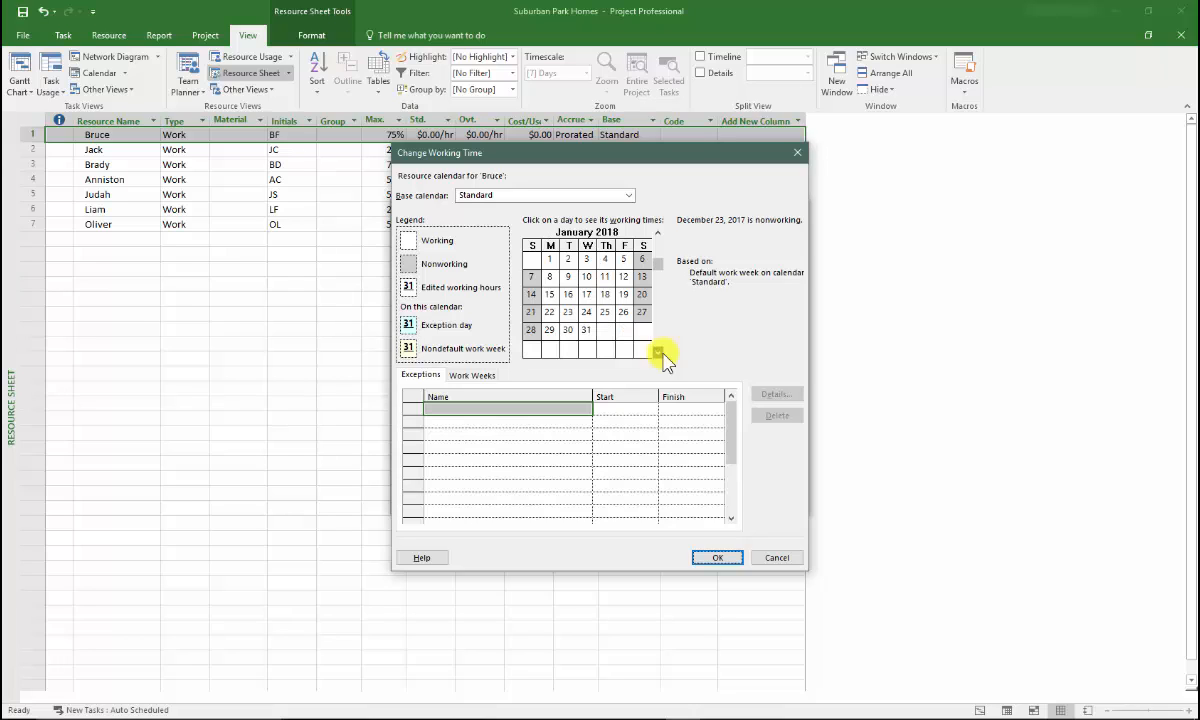
left_click(658, 352)
left_click(658, 352)
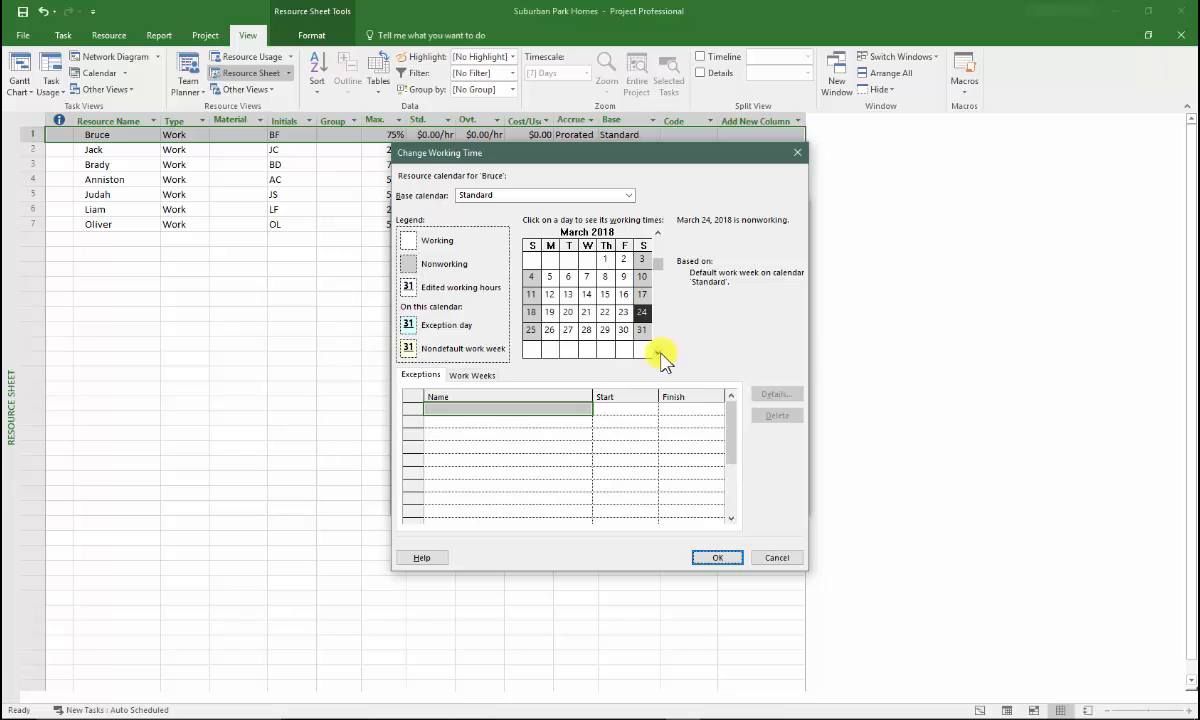
left_click(549, 296)
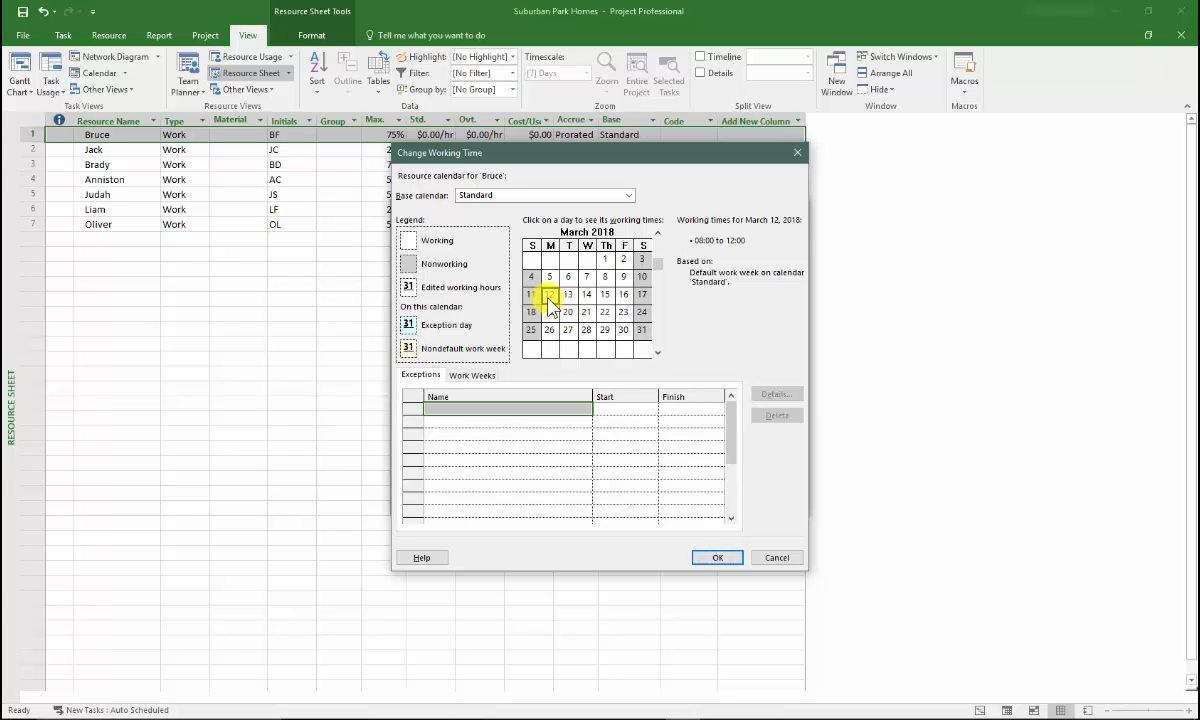
Step: Add an exception named Vacation from 3/12/2018 to 3/16/2018 to the first resource's calendar and save the resource information
left_click(459, 410)
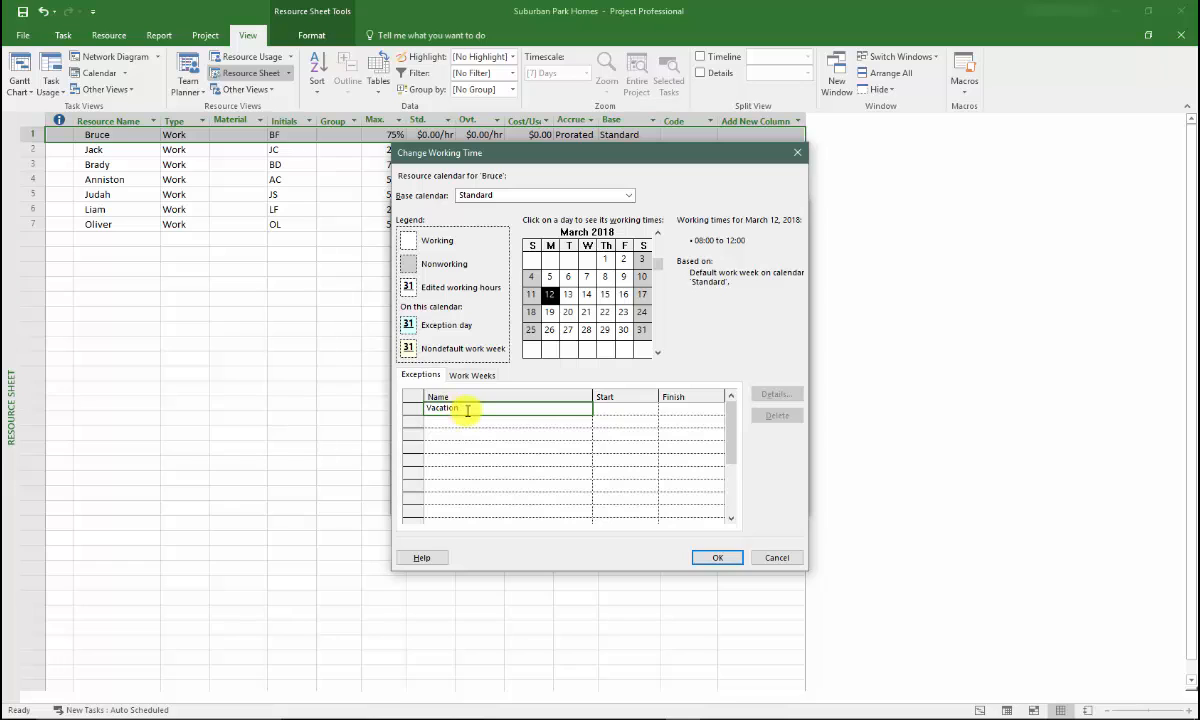
left_click(608, 410)
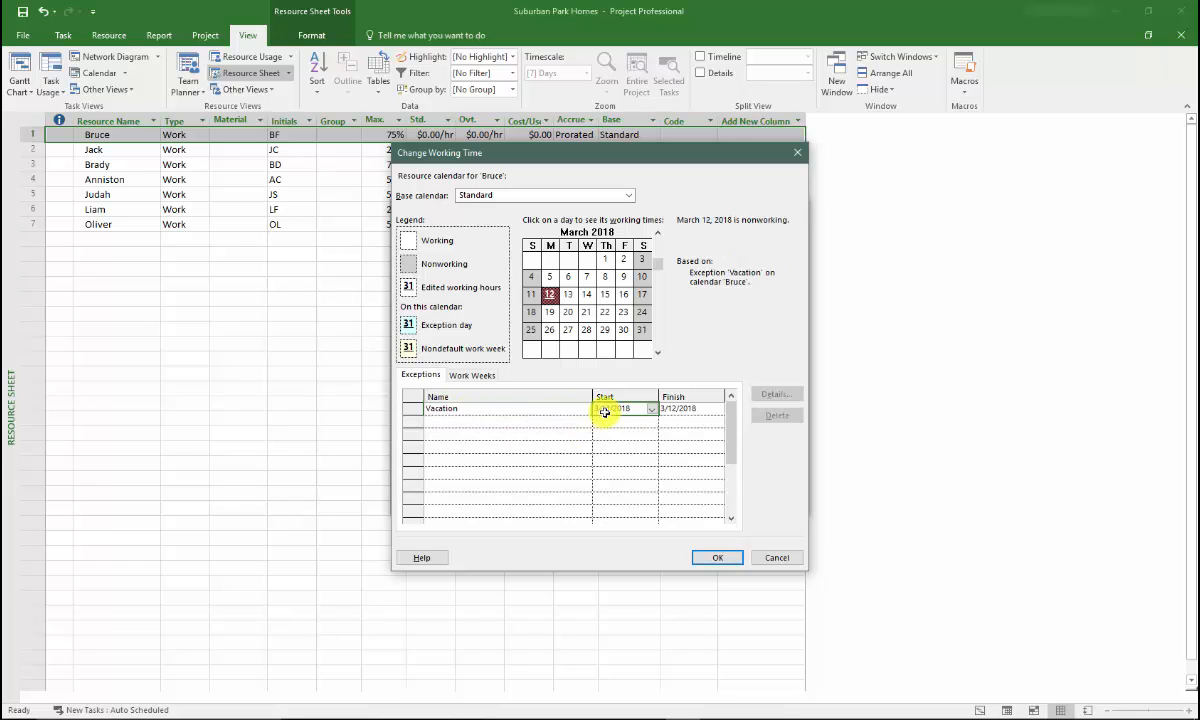
left_click(700, 409)
left_click(719, 411)
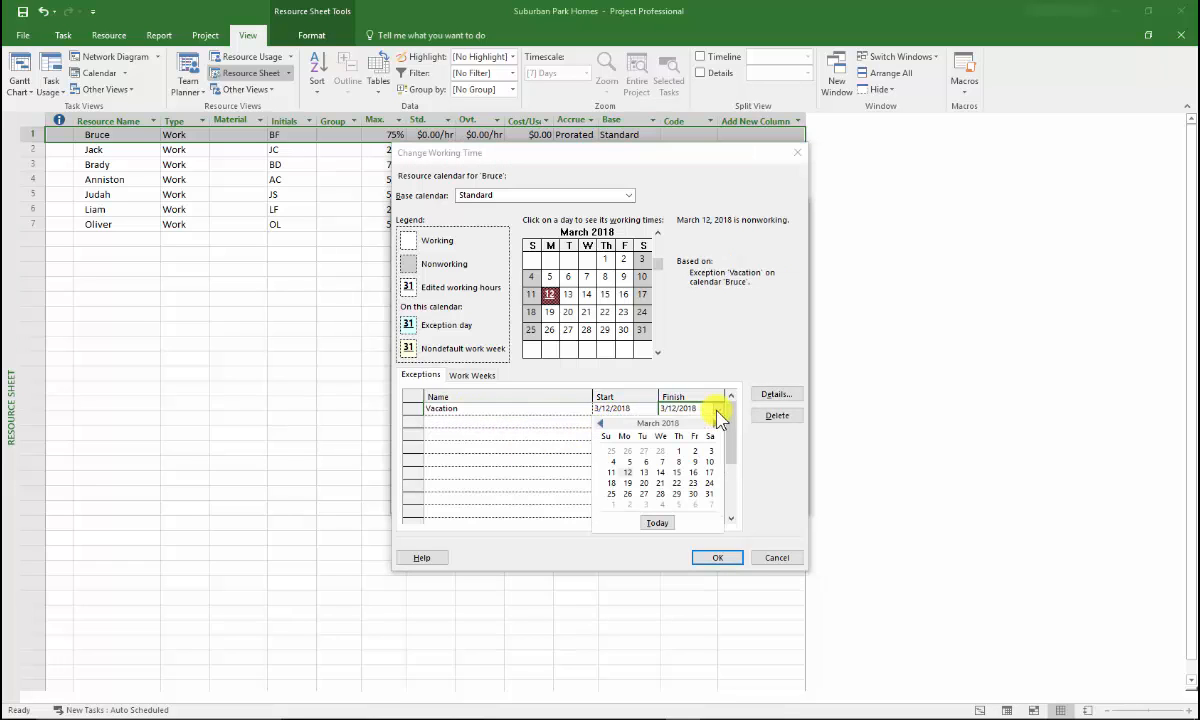
left_click(694, 472)
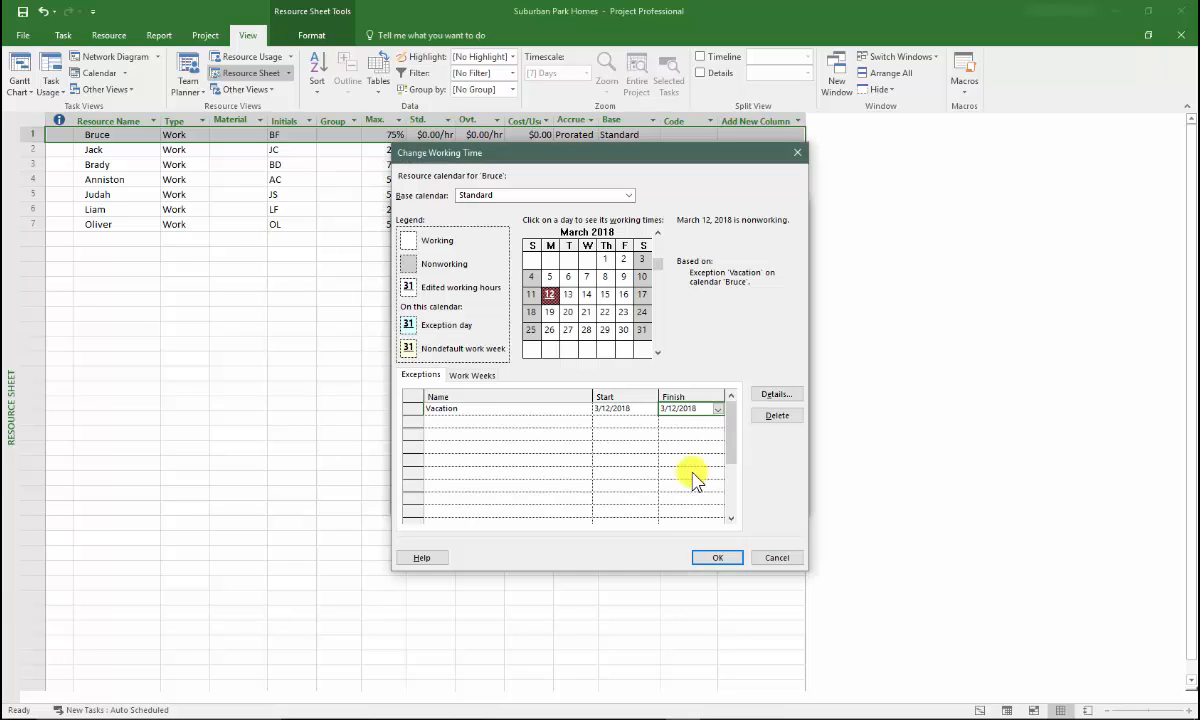
left_click(447, 422)
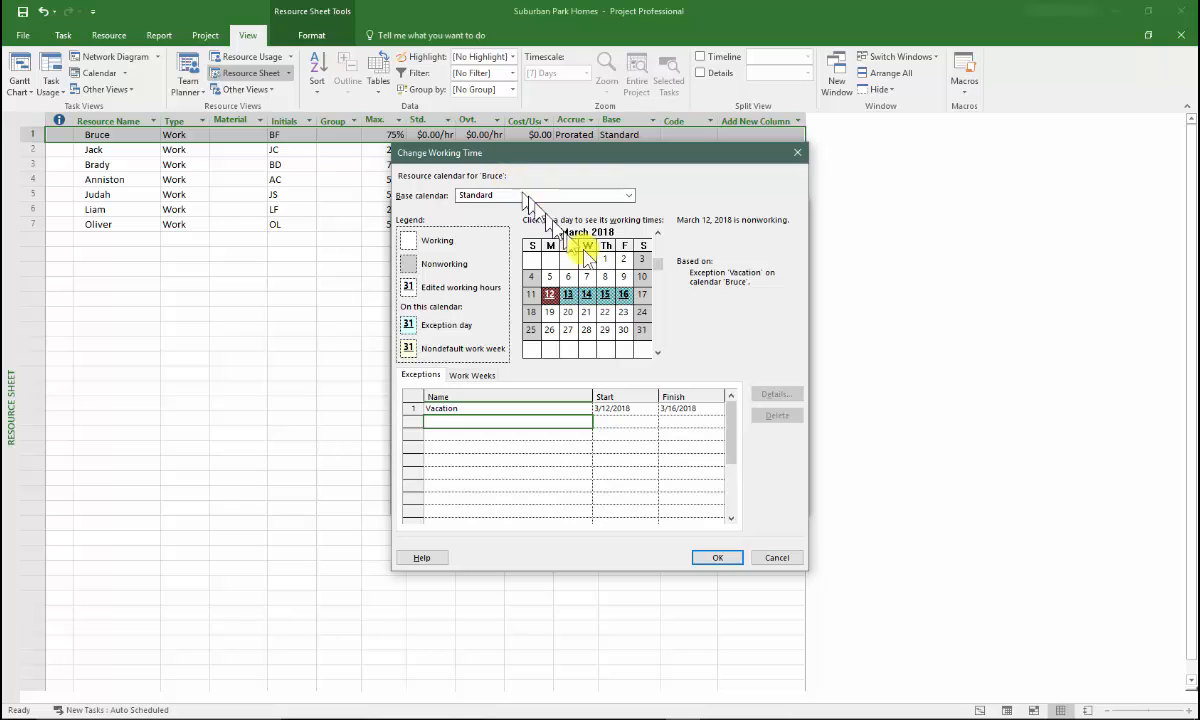
left_click(705, 557)
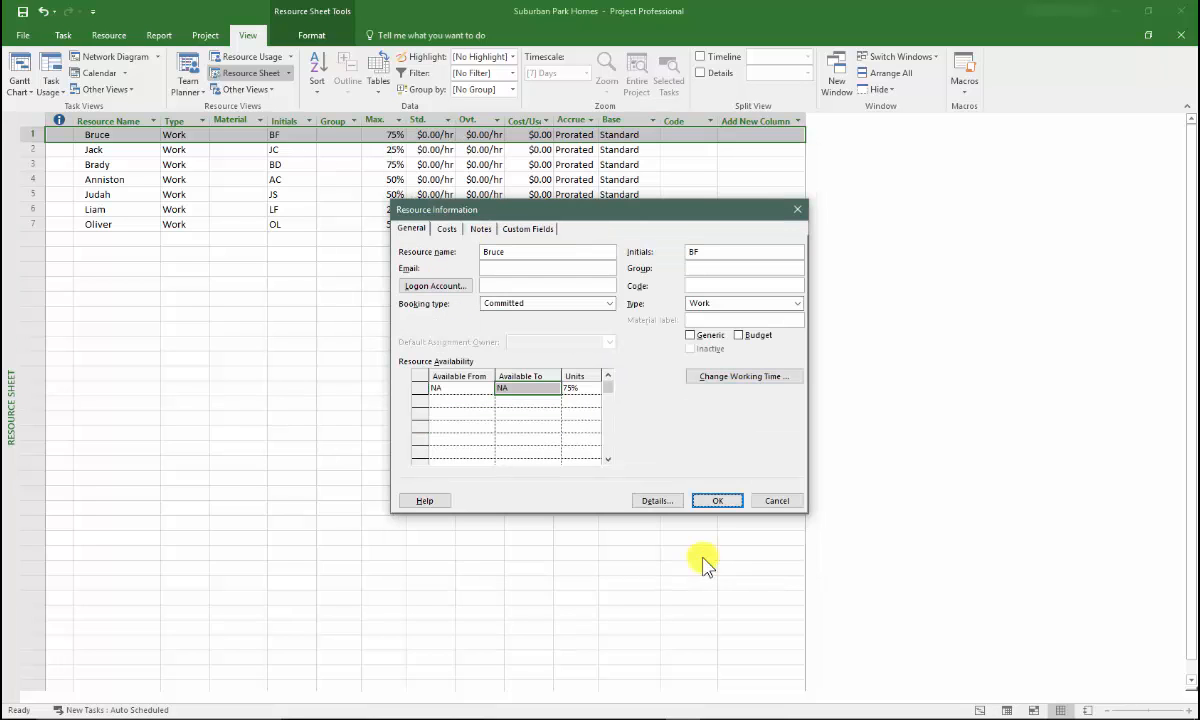
left_click(717, 499)
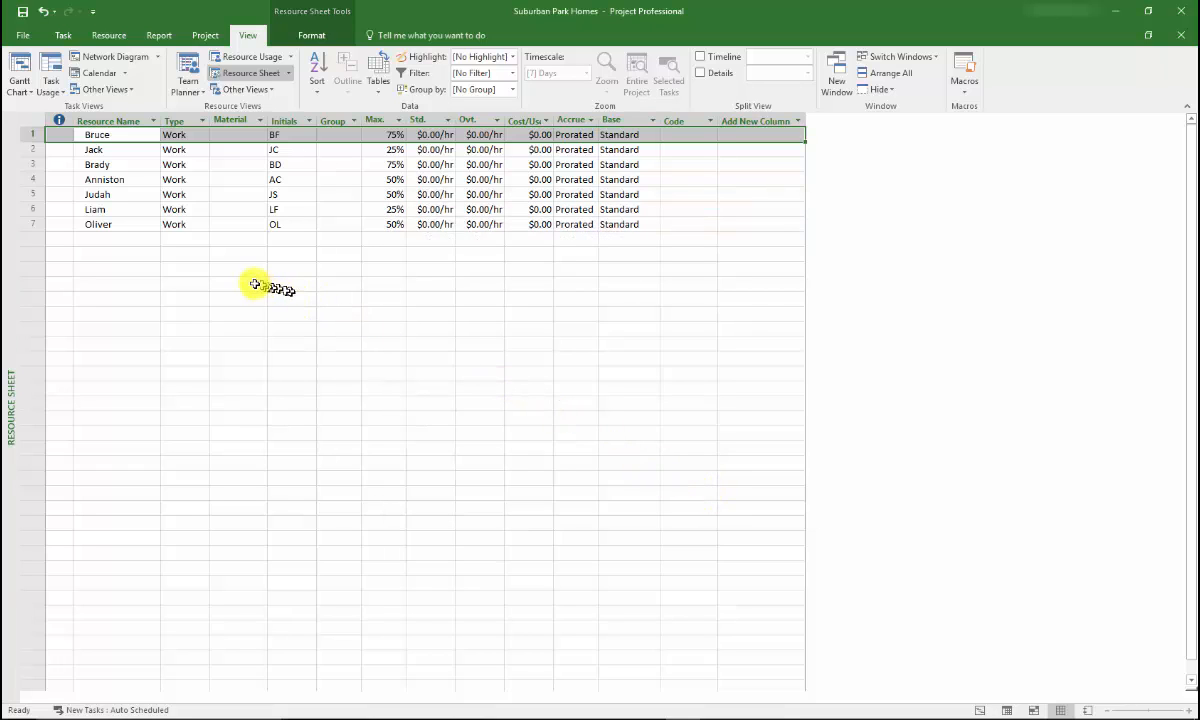
Step: Check the Vacation exception in March 2018 on the first resource's working-time calendar and close the resource information
double_click(129, 135)
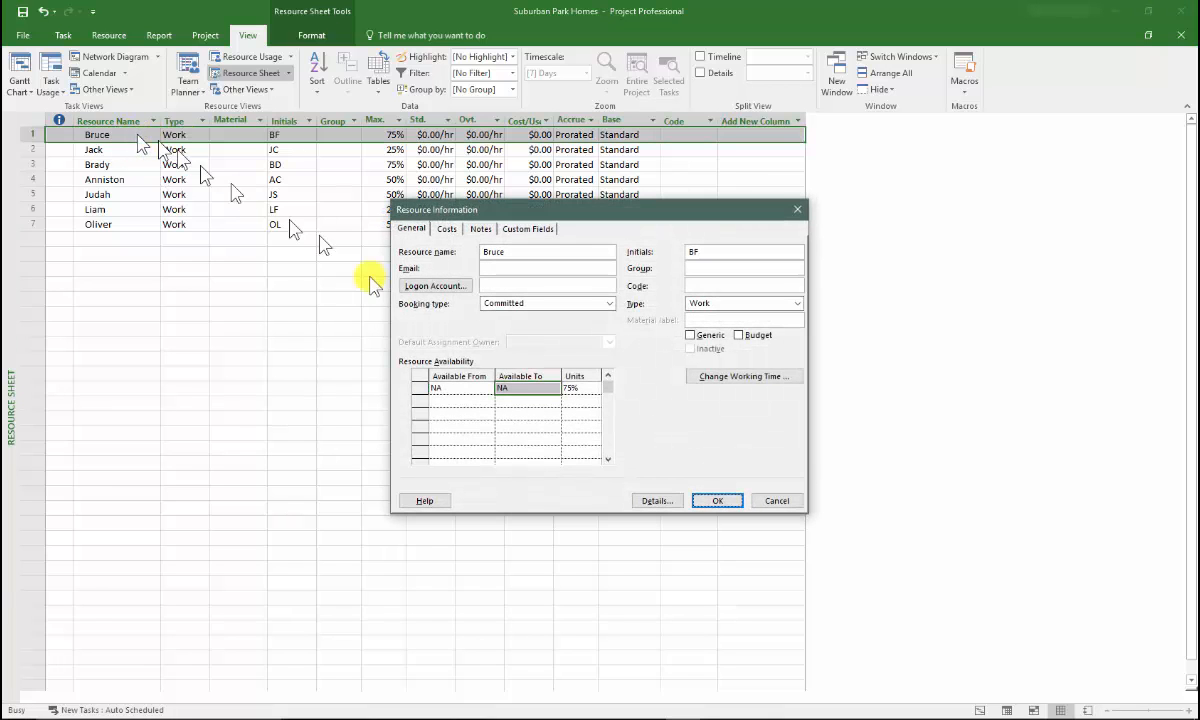
left_click(720, 378)
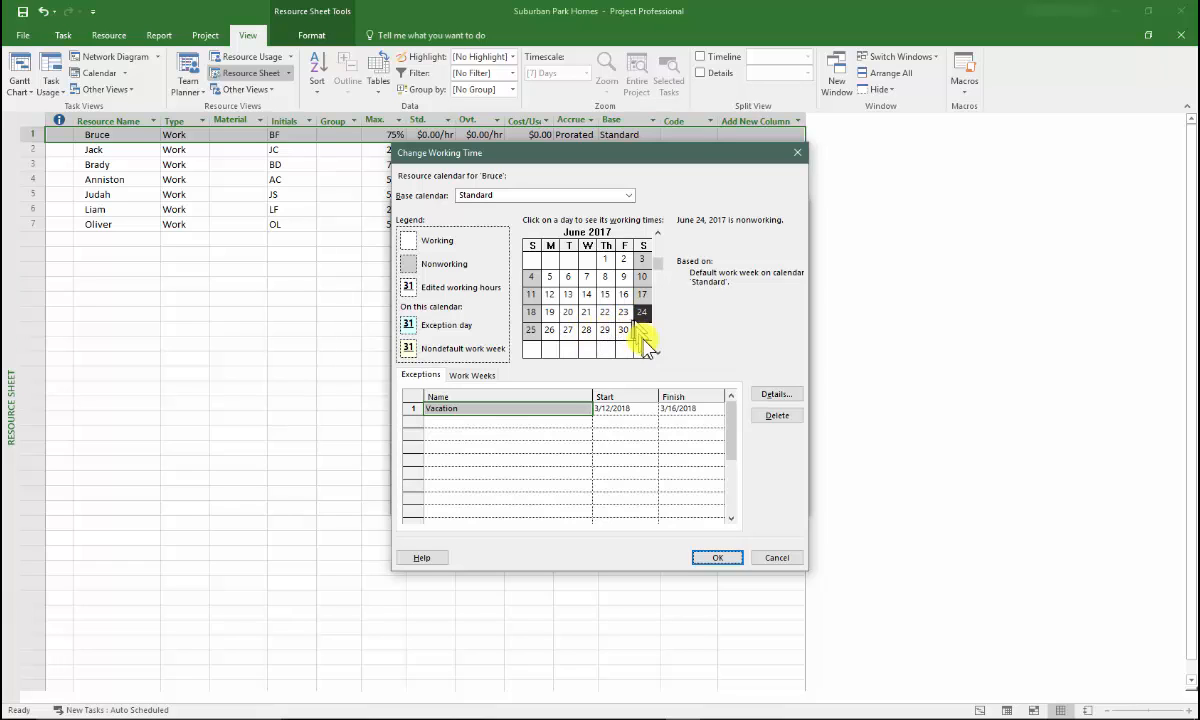
scroll(658, 347, "down", 8)
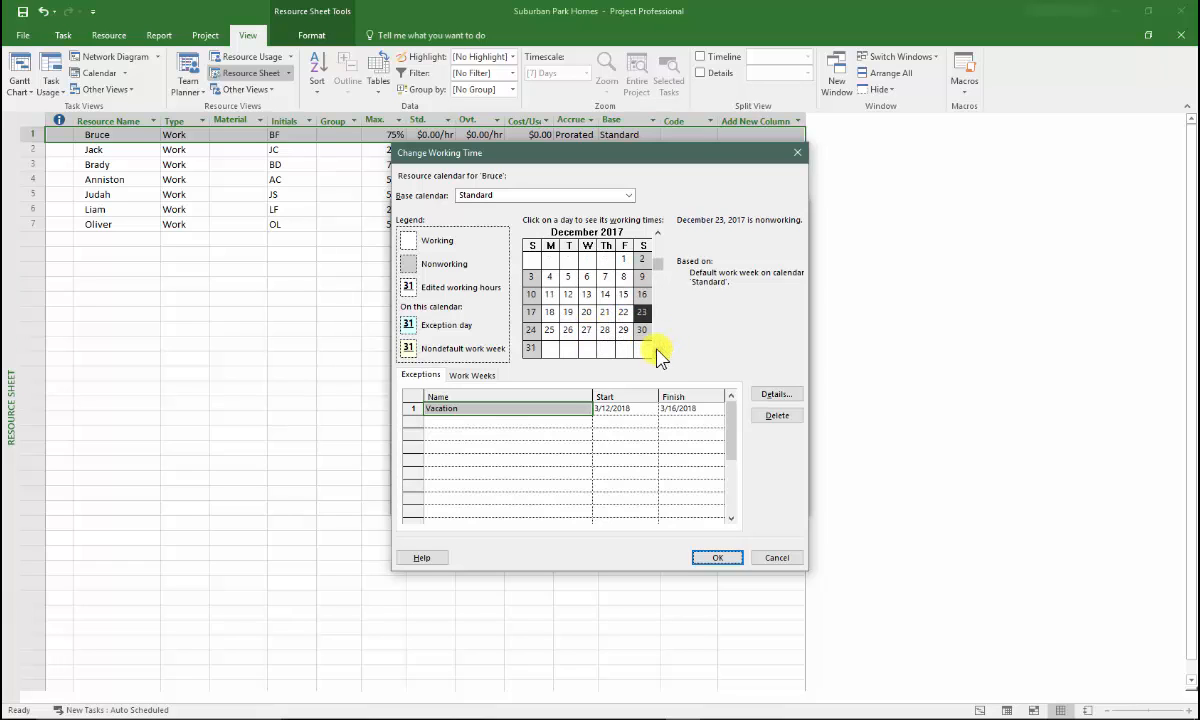
scroll(658, 350, "down", 1)
left_click(642, 312)
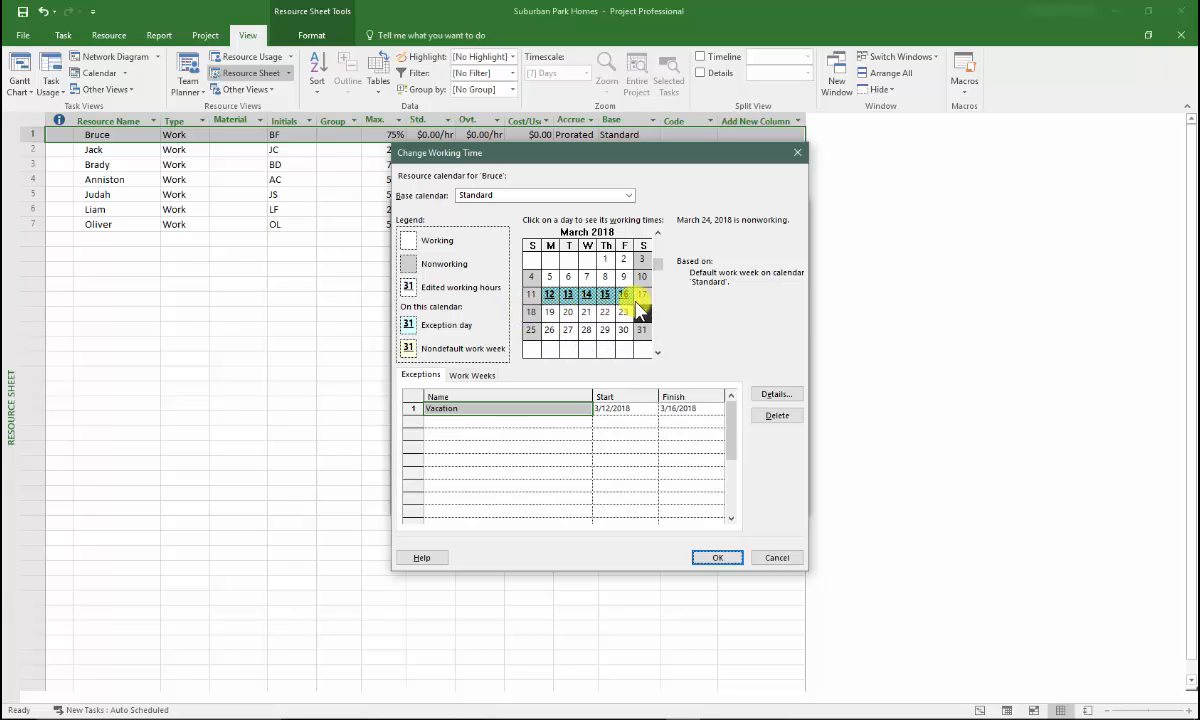
left_click(717, 557)
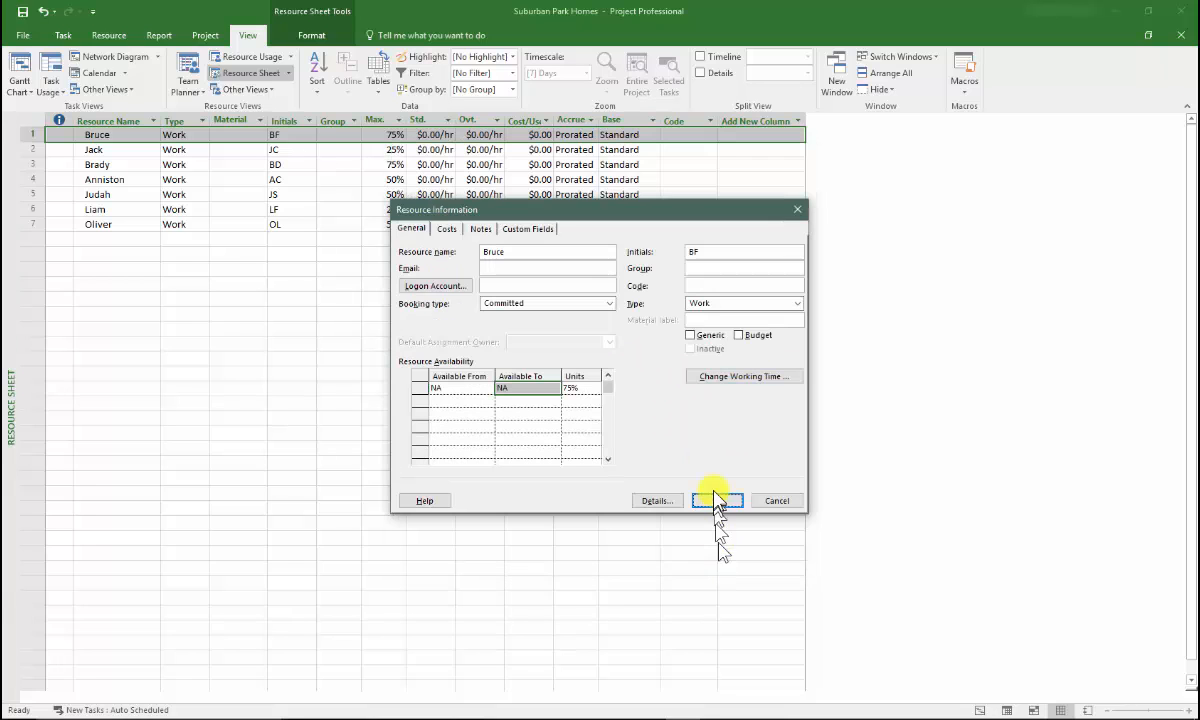
left_click(715, 499)
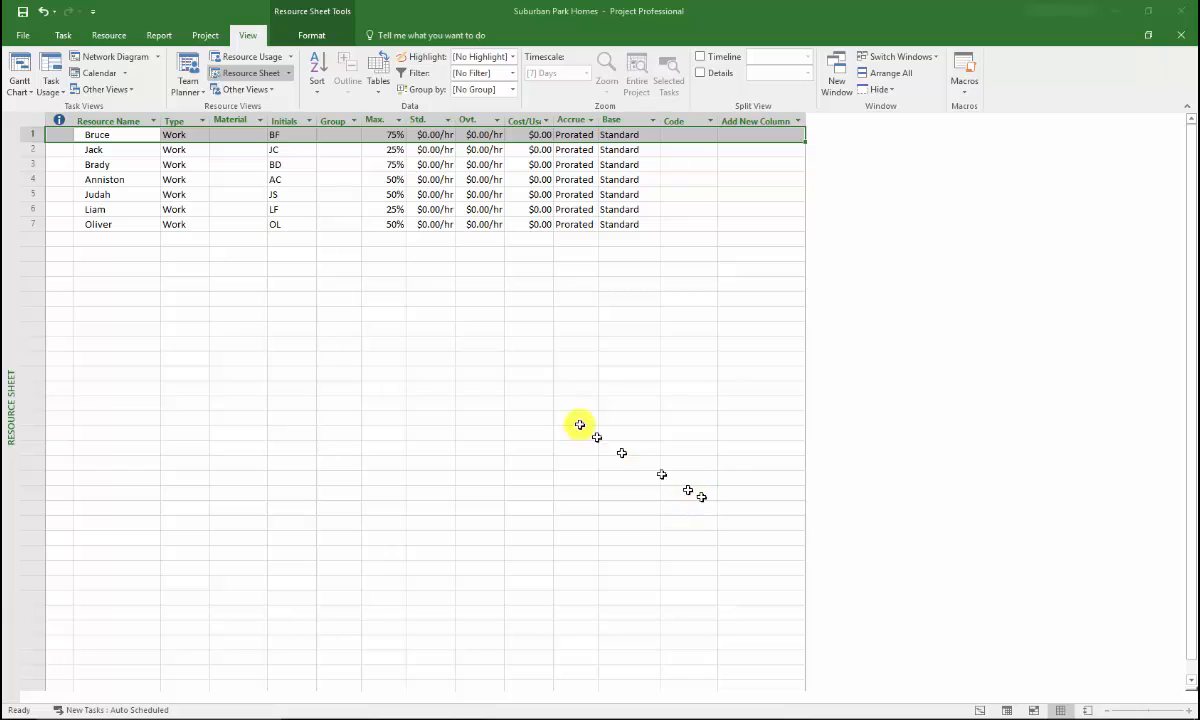
Step: Switch to the Gantt Chart view and insert a Work column before the Start column
left_click(61, 36)
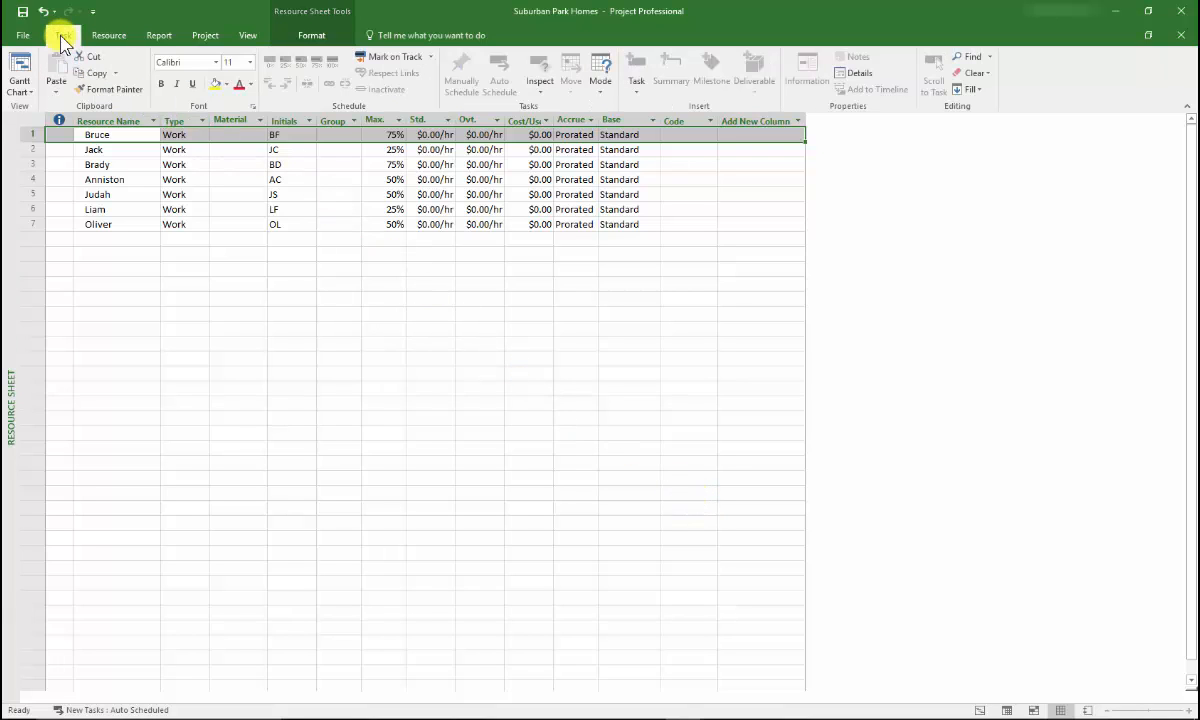
left_click(20, 68)
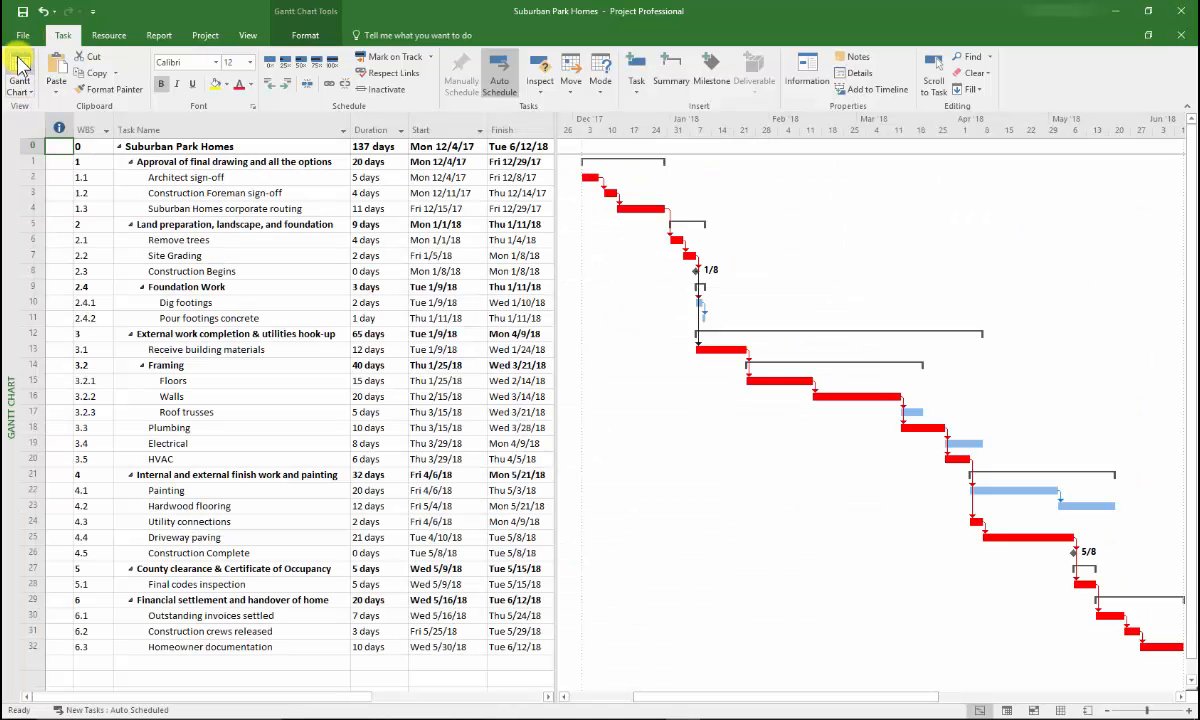
right_click(436, 124)
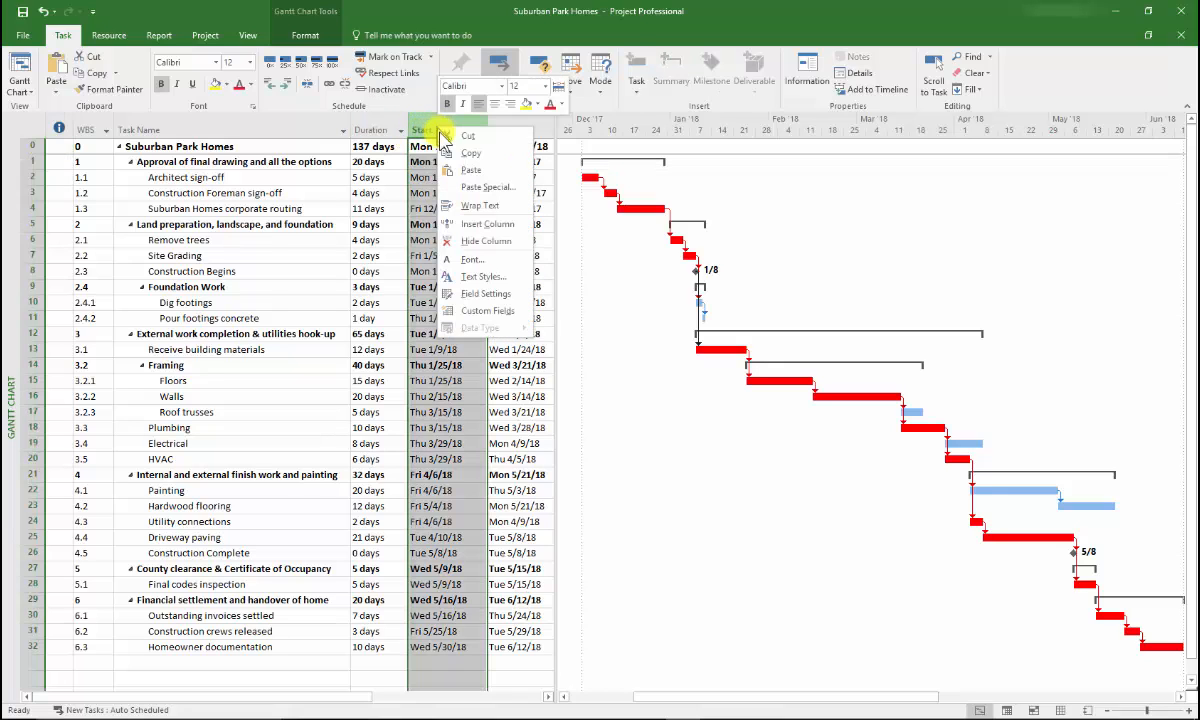
left_click(470, 224)
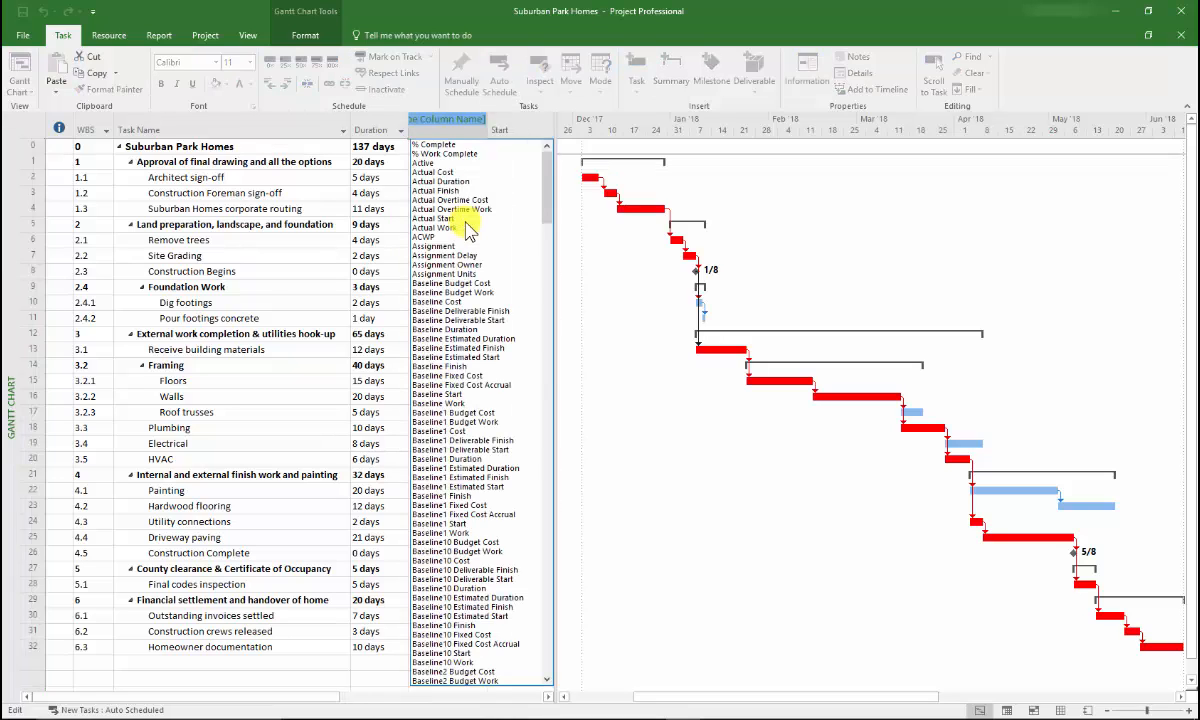
type("Work")
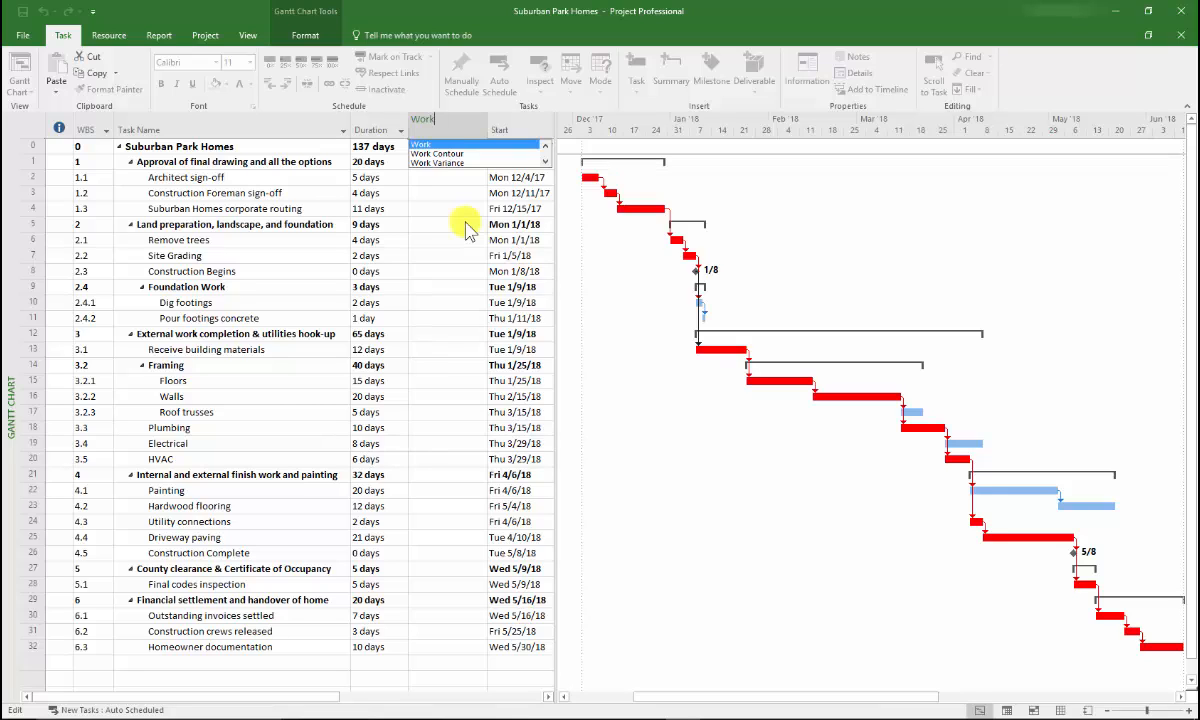
key("Return")
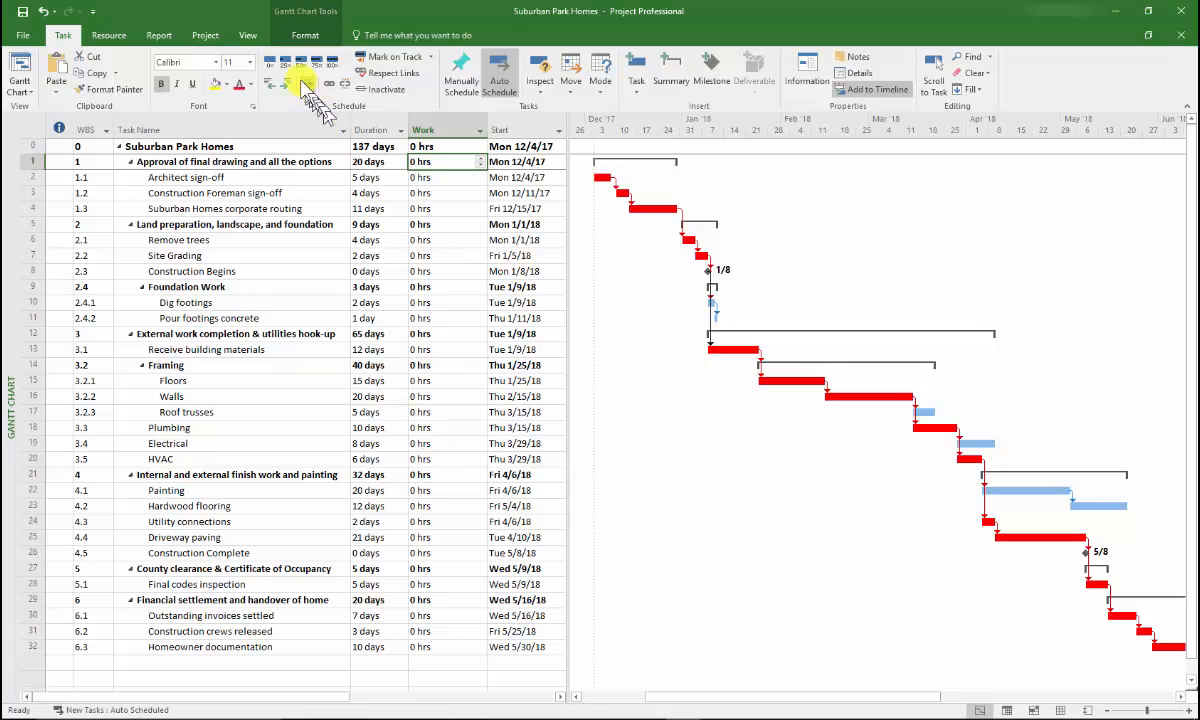
Step: Split the view to show the Task Form details pane with Resources & Predecessors
left_click(246, 36)
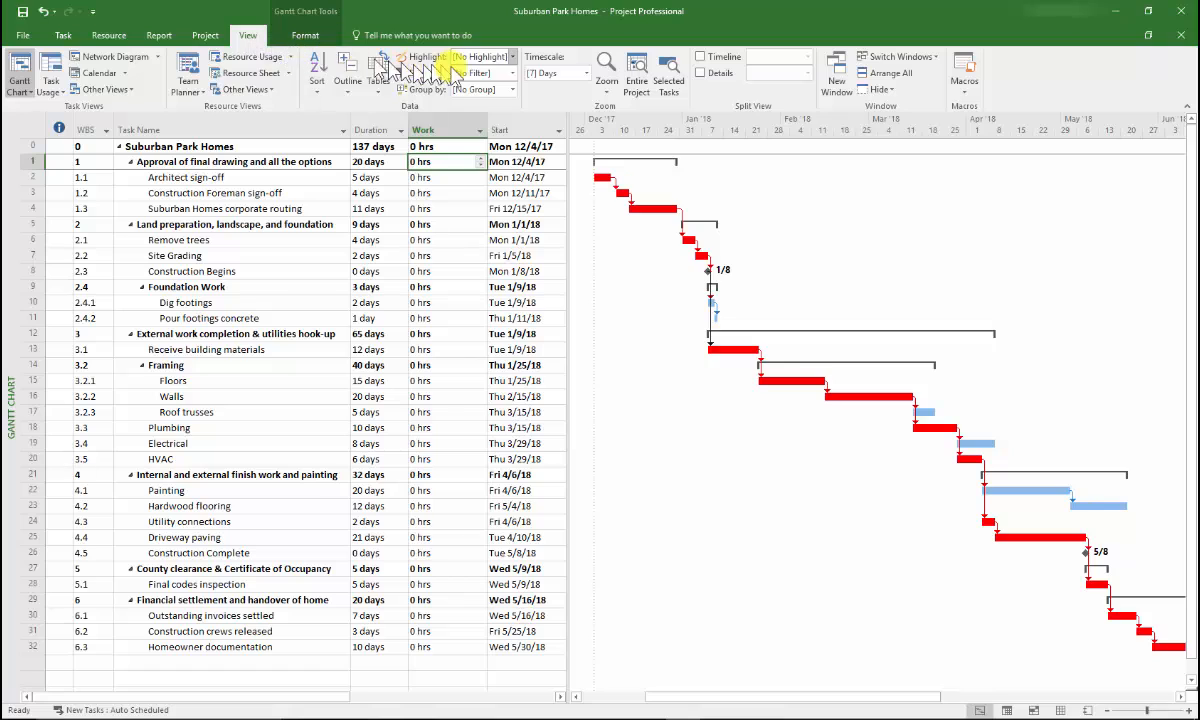
left_click(701, 73)
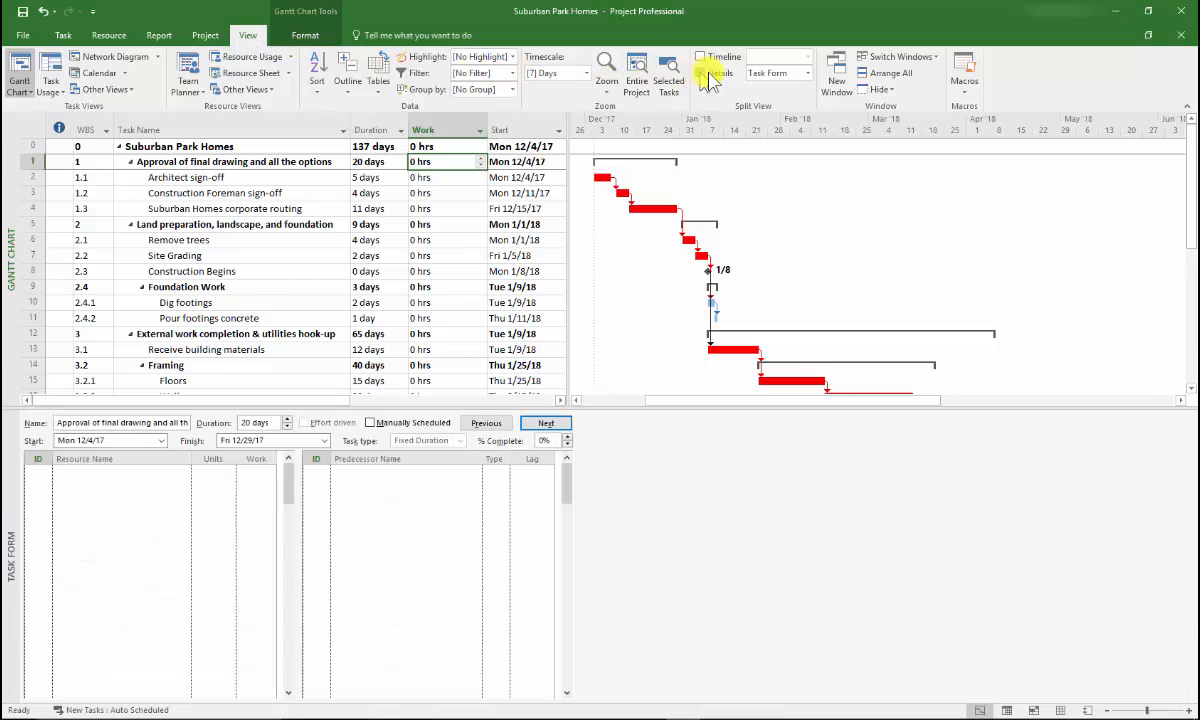
left_click(805, 73)
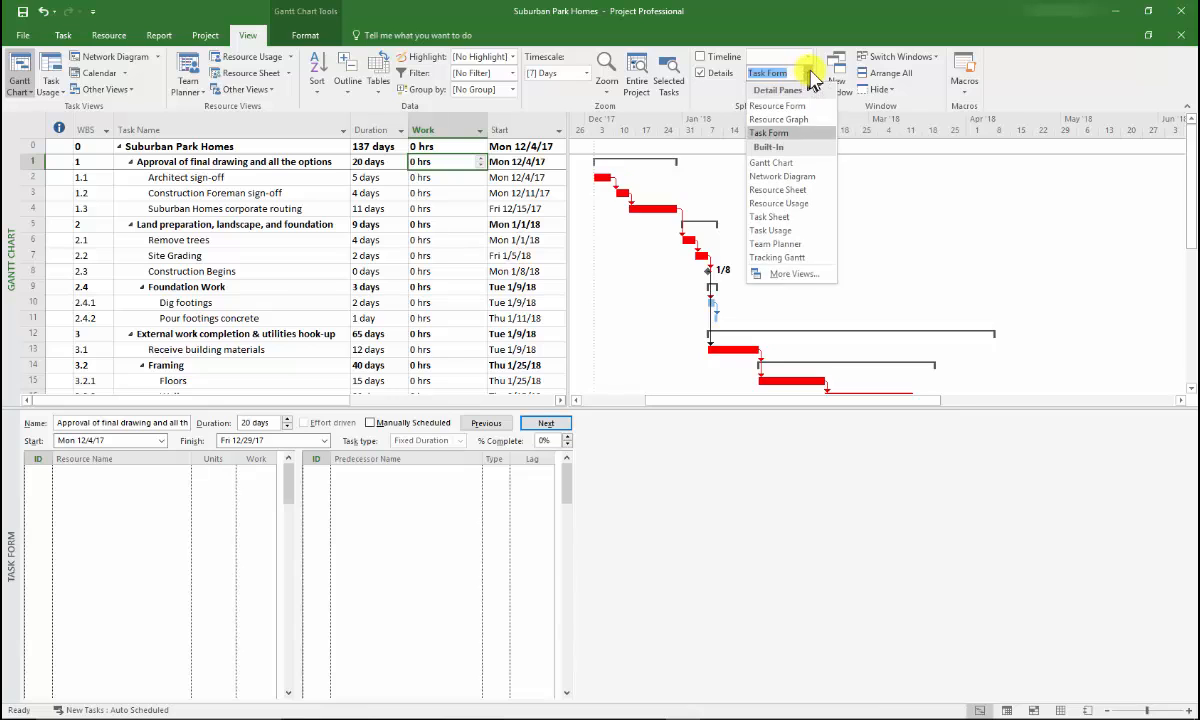
left_click(790, 133)
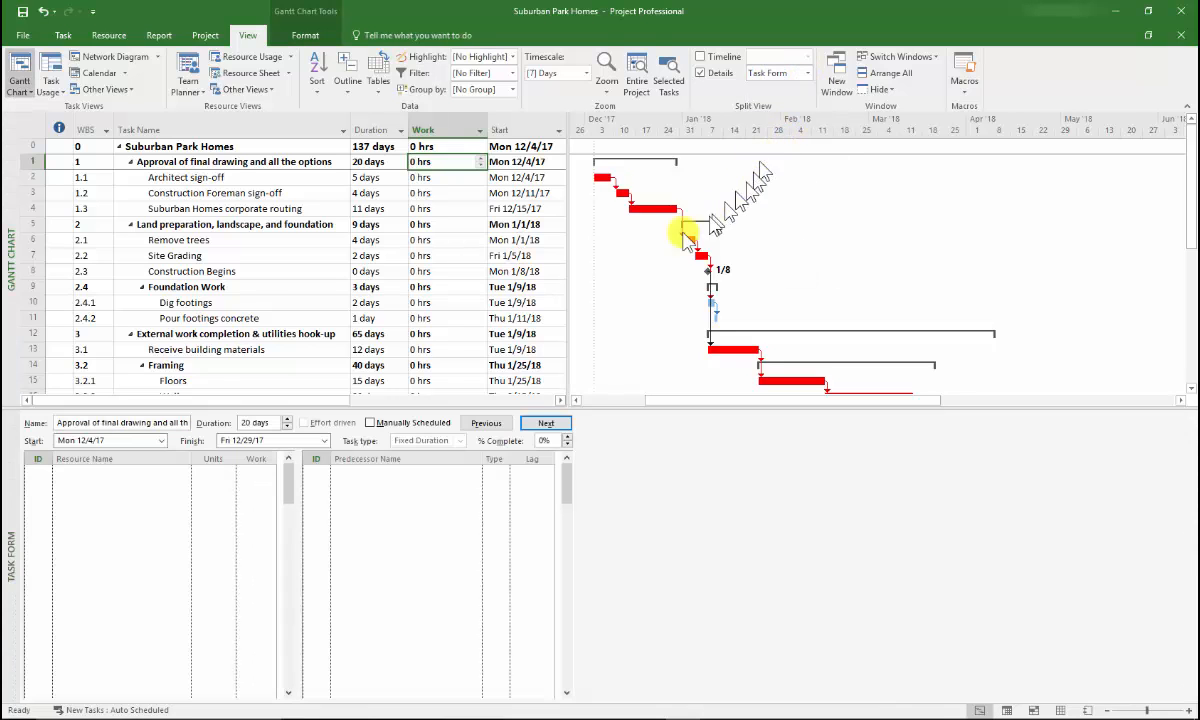
right_click(365, 506)
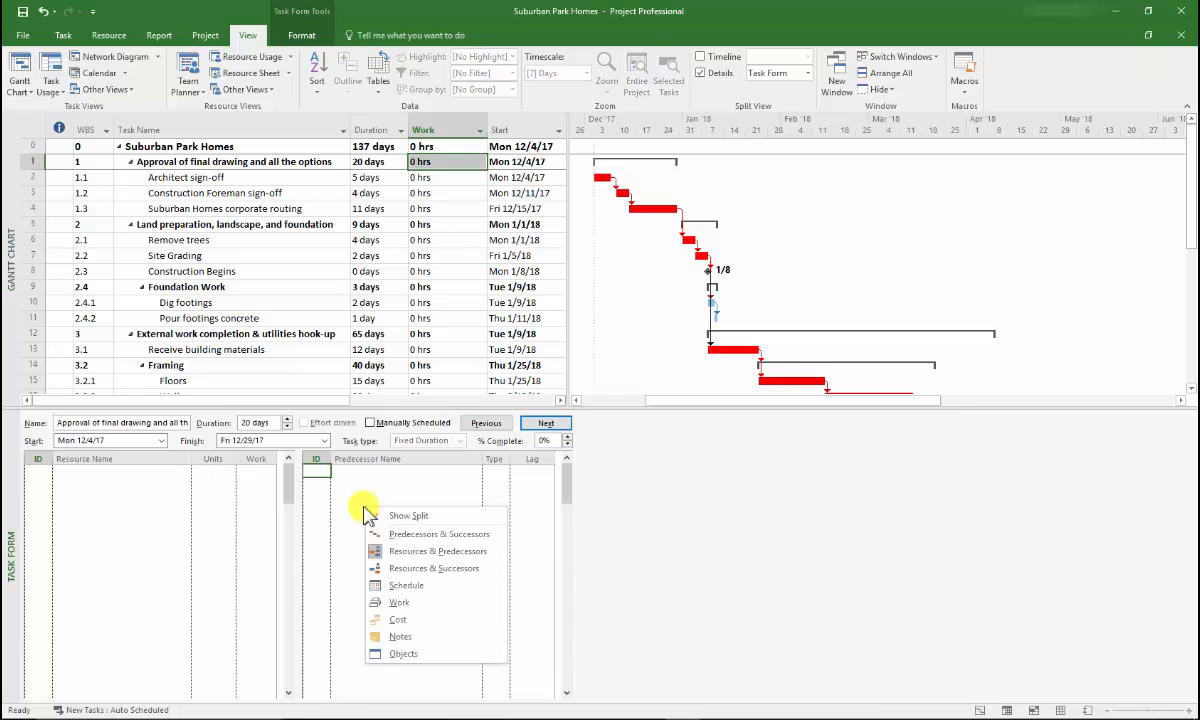
left_click(497, 558)
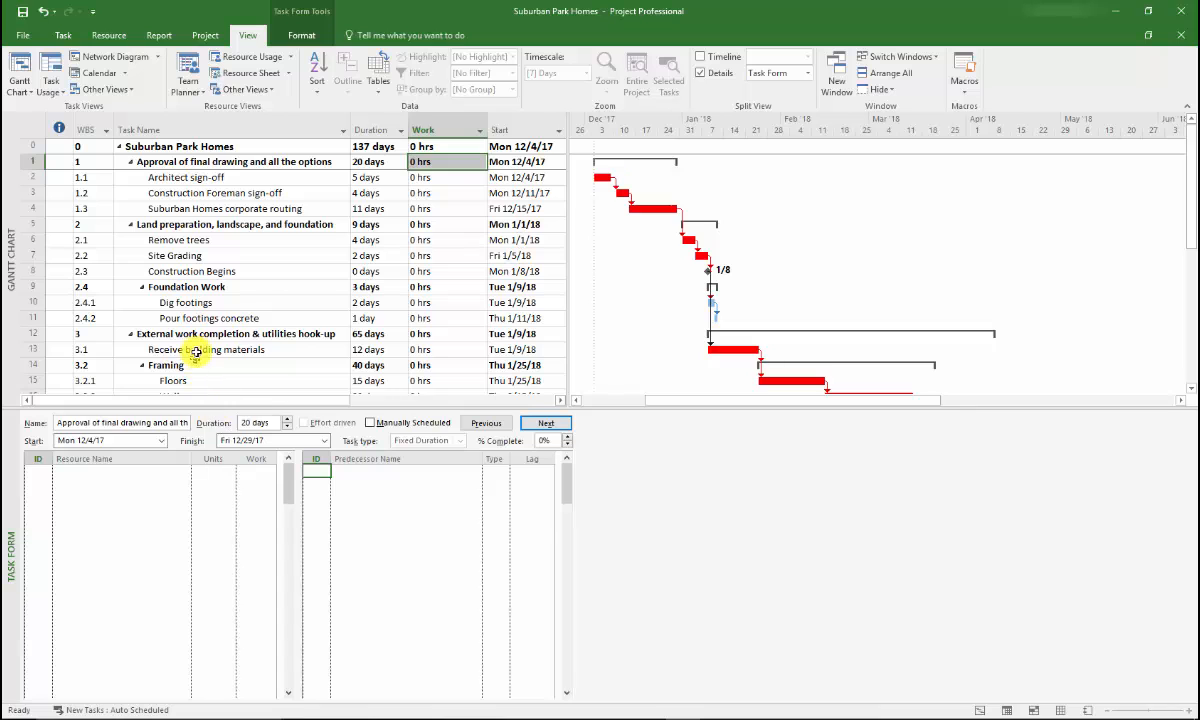
Step: Select the Electrical task and choose the first work resource as its resource in the Task Form
key("Down")
key("Down")
key("Down")
key("Down")
key("Down")
key("Down")
key("Down")
key("Down")
key("Down")
key("Down")
key("Down")
key("Down")
key("Down")
key("Down")
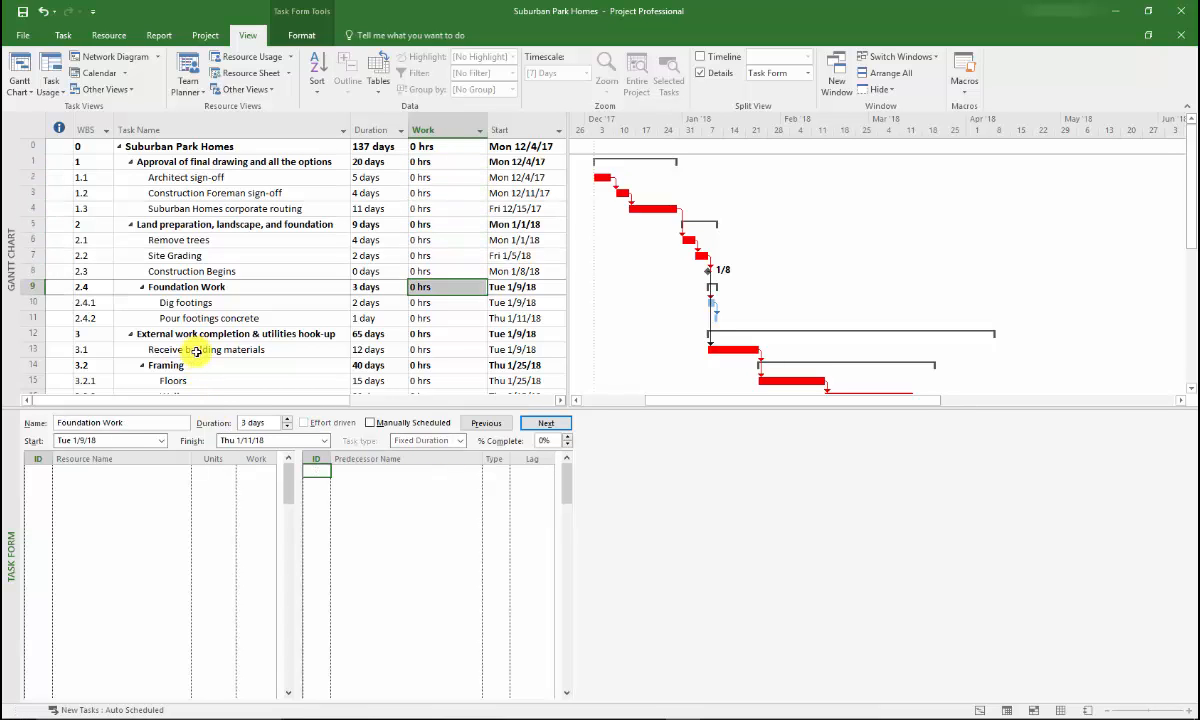
key("Down")
key("Down")
key("Down")
key("Down")
key("Down")
key("Down")
key("Down")
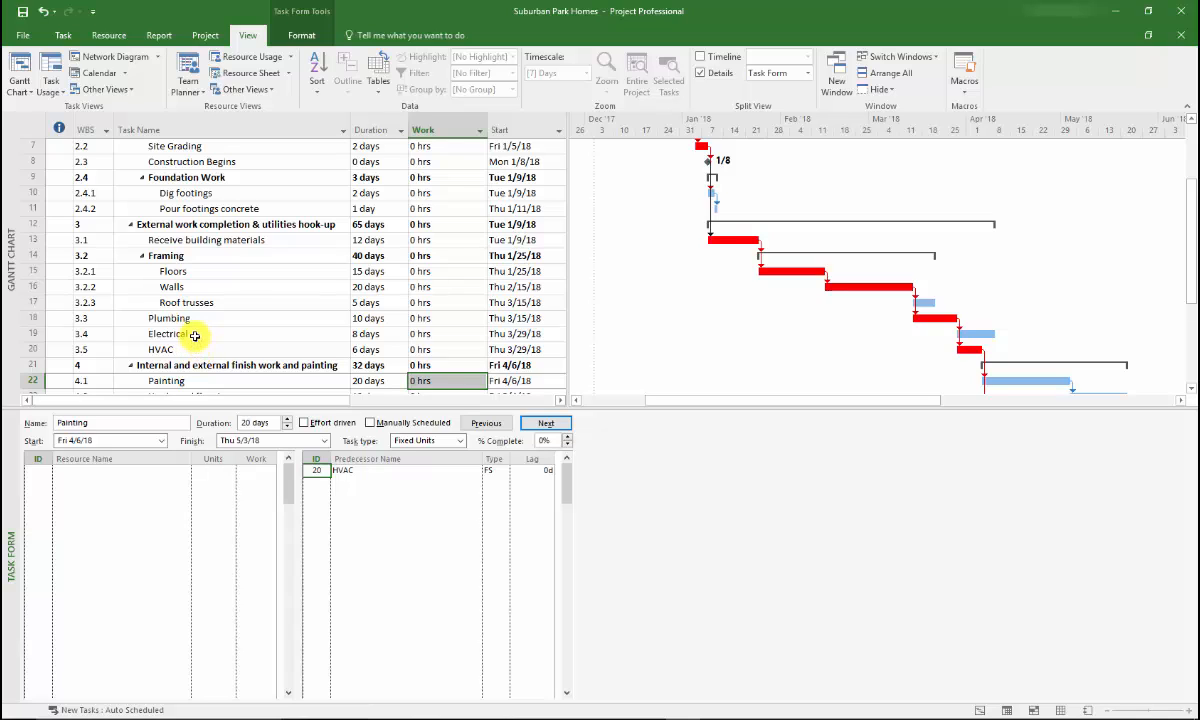
left_click(195, 336)
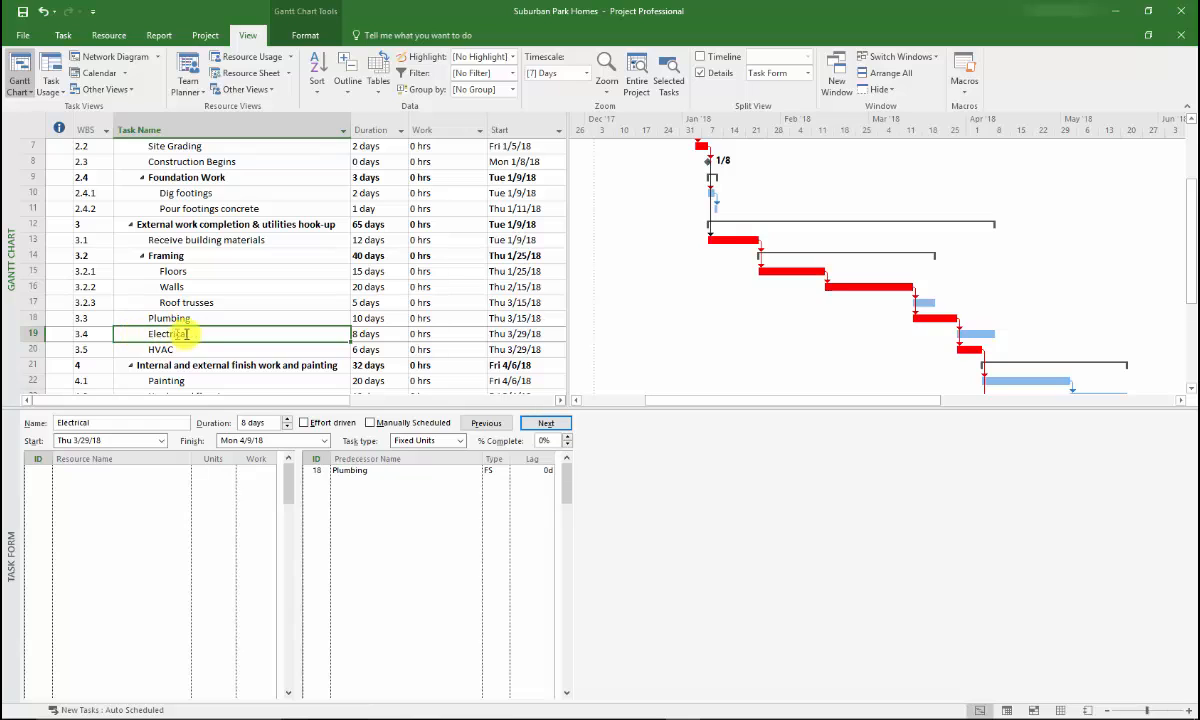
left_click(69, 472)
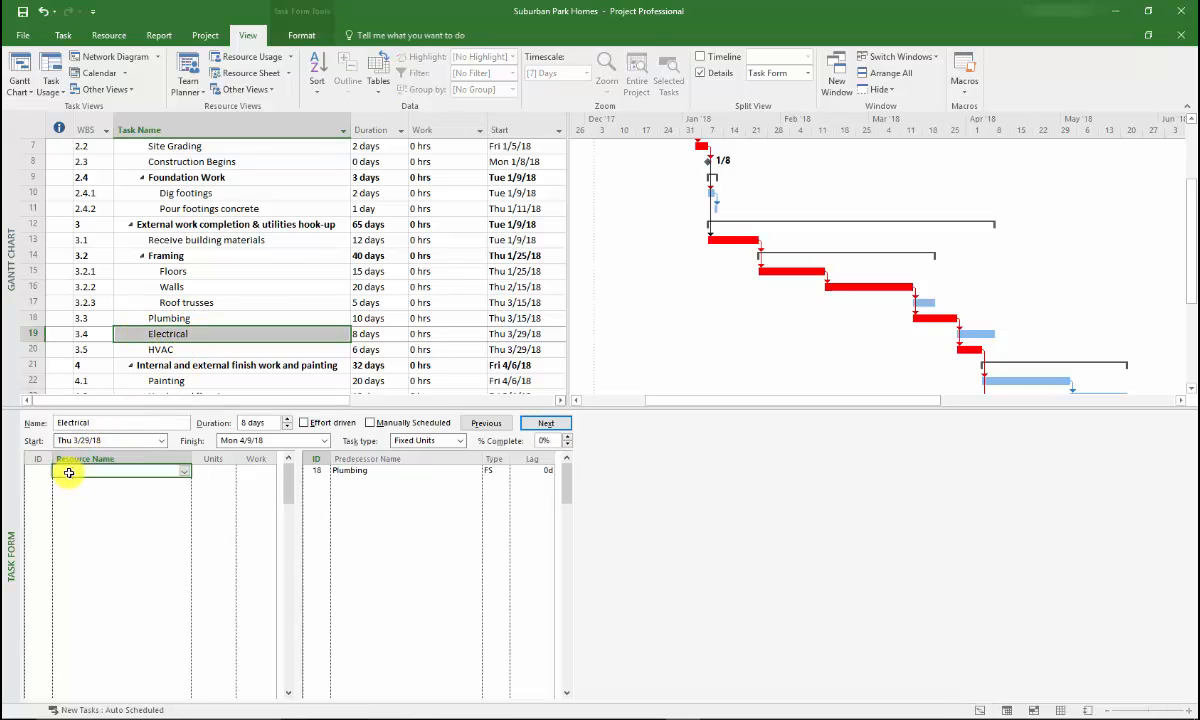
left_click(184, 472)
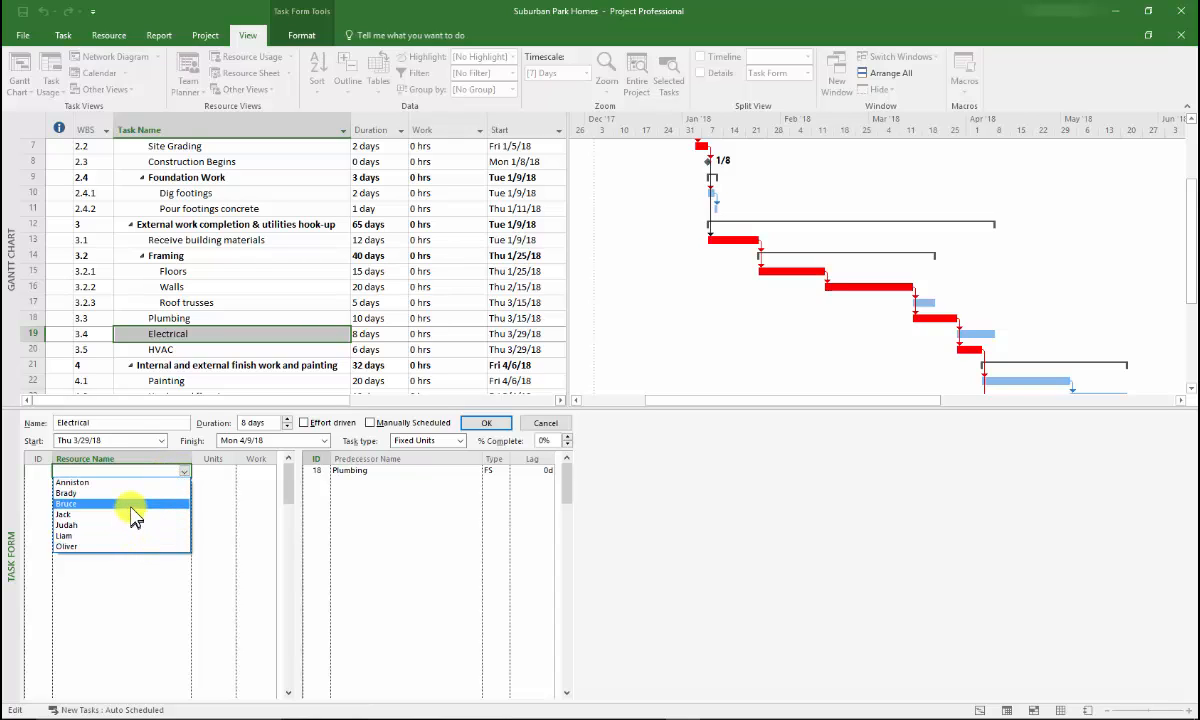
left_click(135, 504)
left_click(210, 470)
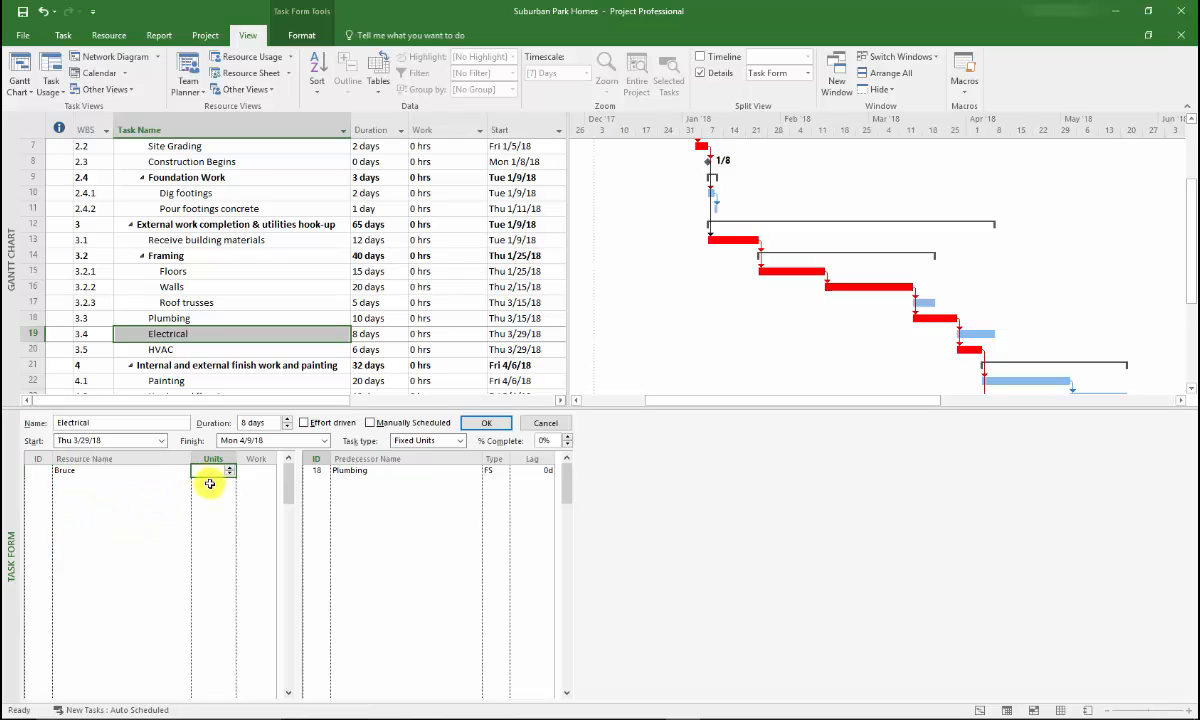
left_click(229, 473)
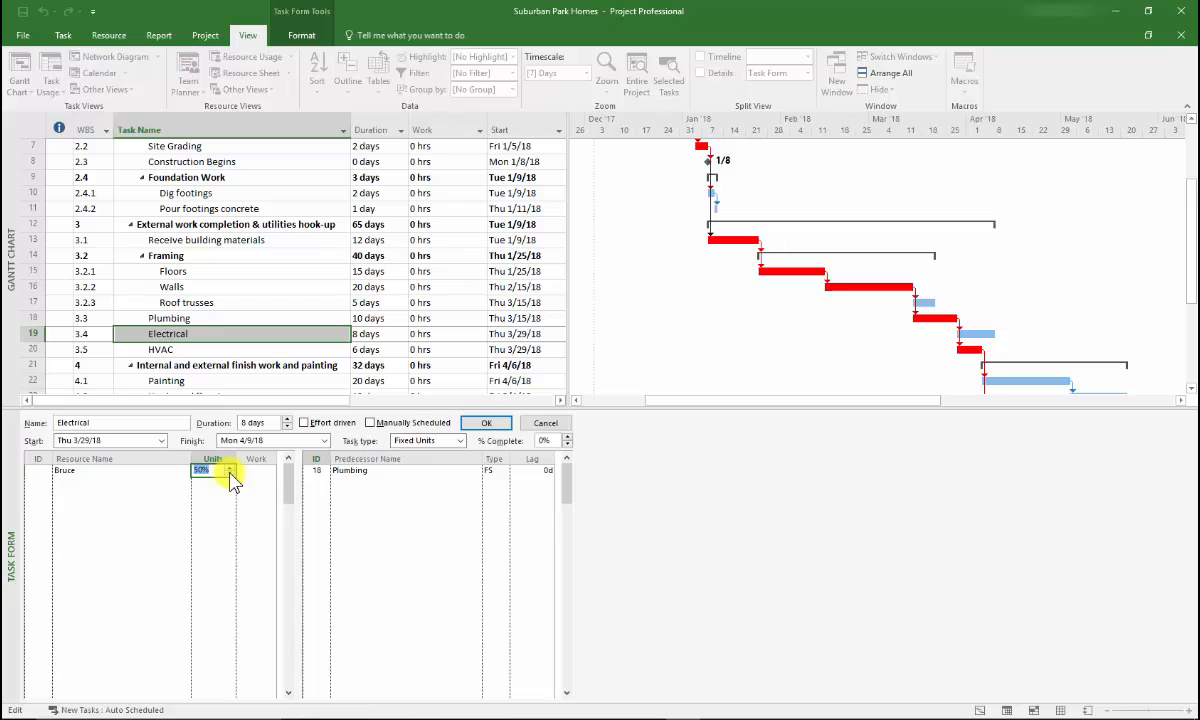
left_click(230, 470)
key("Escape")
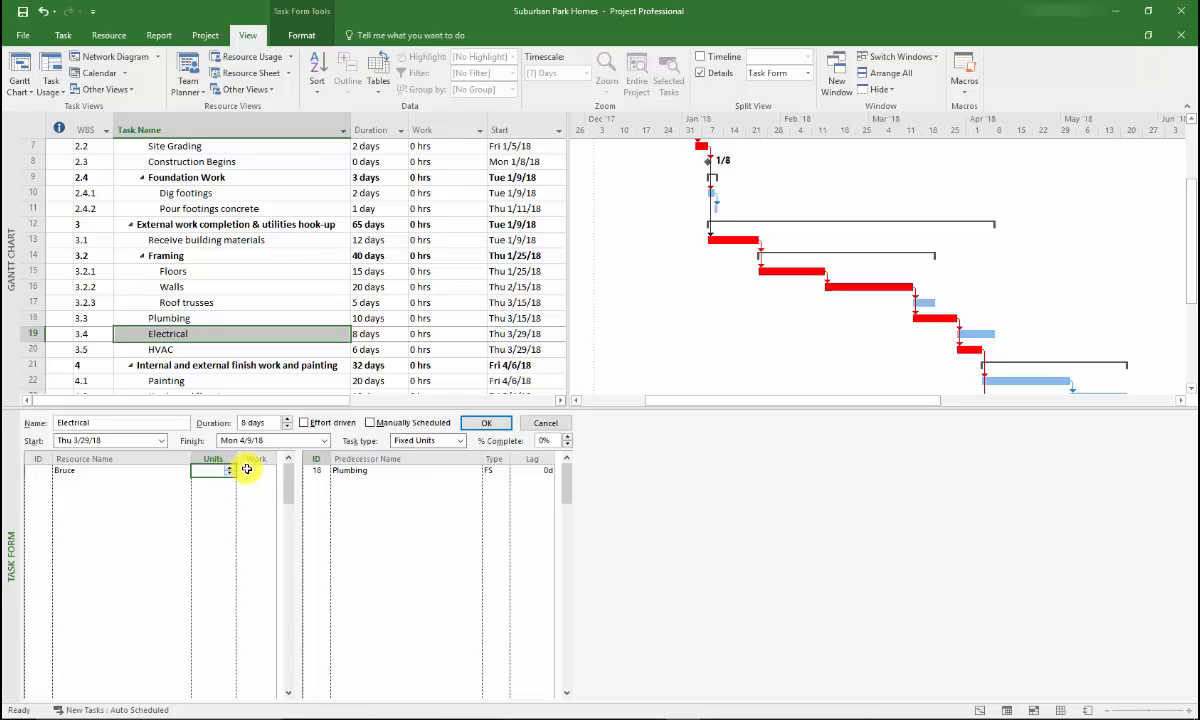
Step: Apply the first resource's assignment to the Electrical task, leaving its units and work blank
left_click(246, 469)
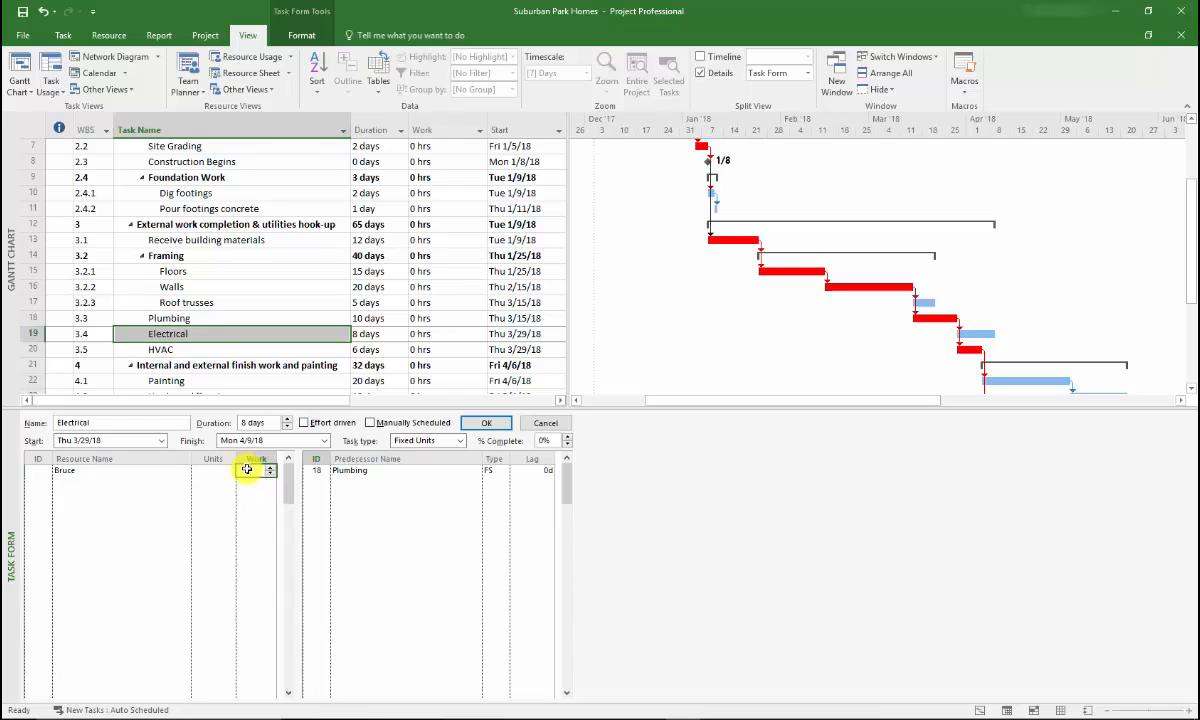
left_click(485, 426)
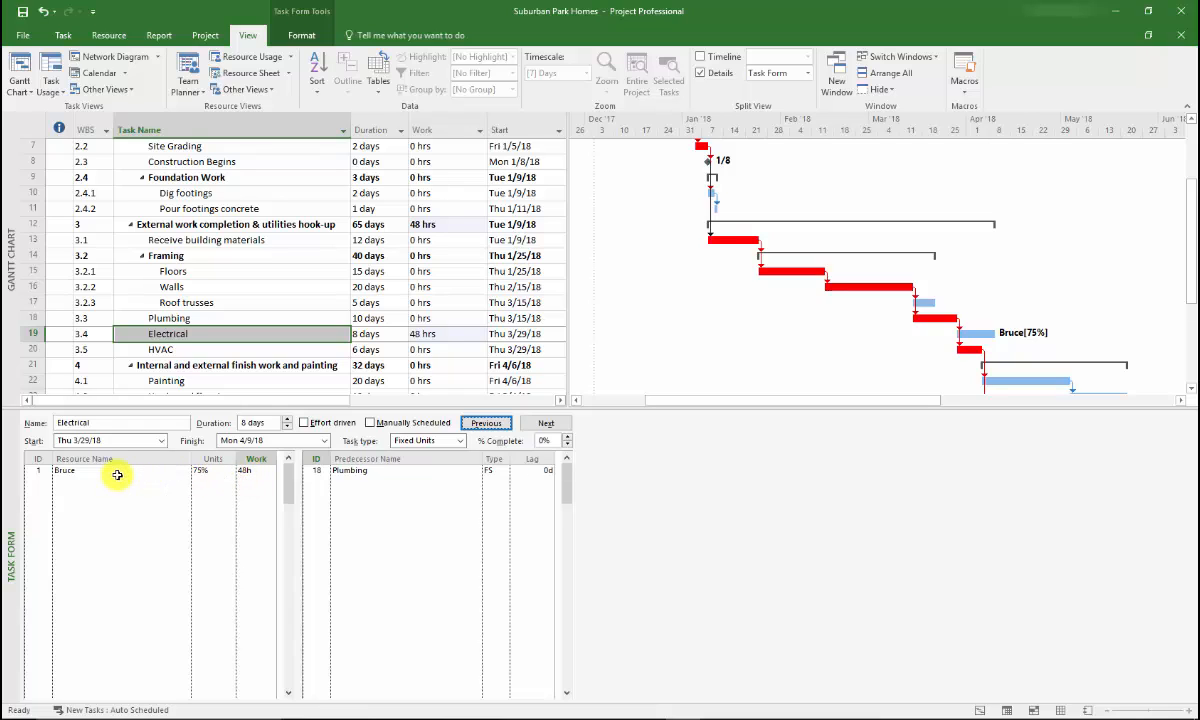
Step: Assign the second work resource to the Electrical task alongside the first, leaving its units and work blank
left_click_drag(118, 475, 439, 332)
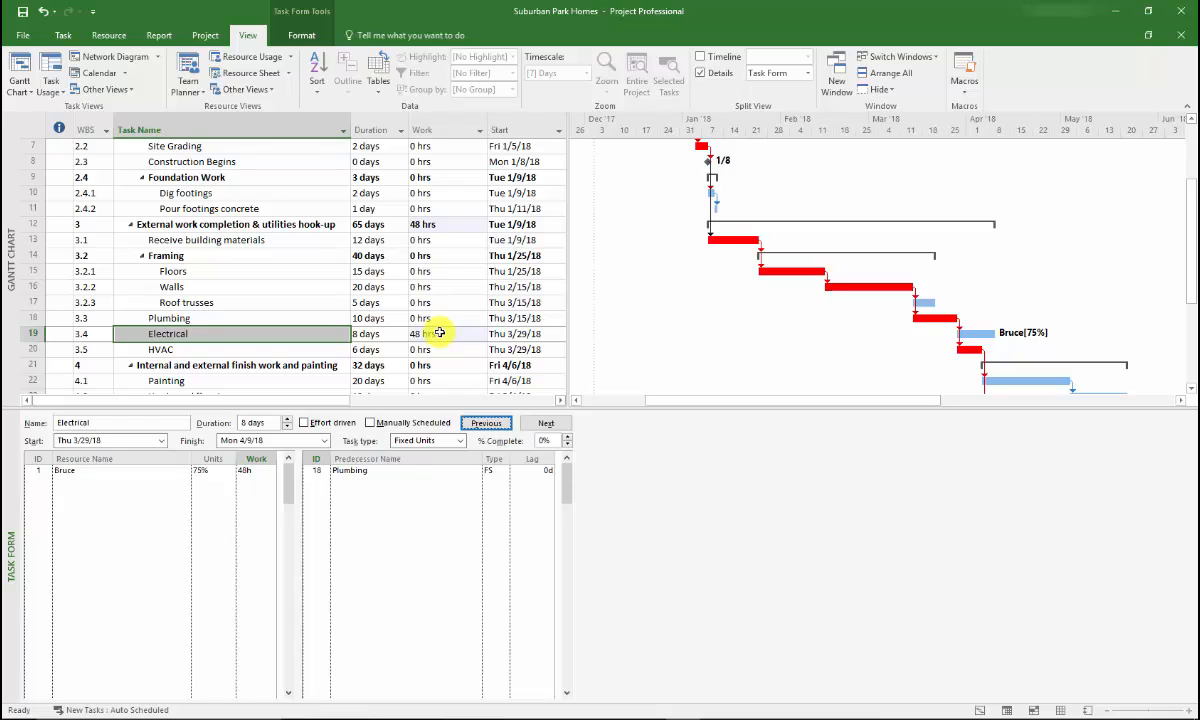
left_click(83, 485)
left_click(184, 484)
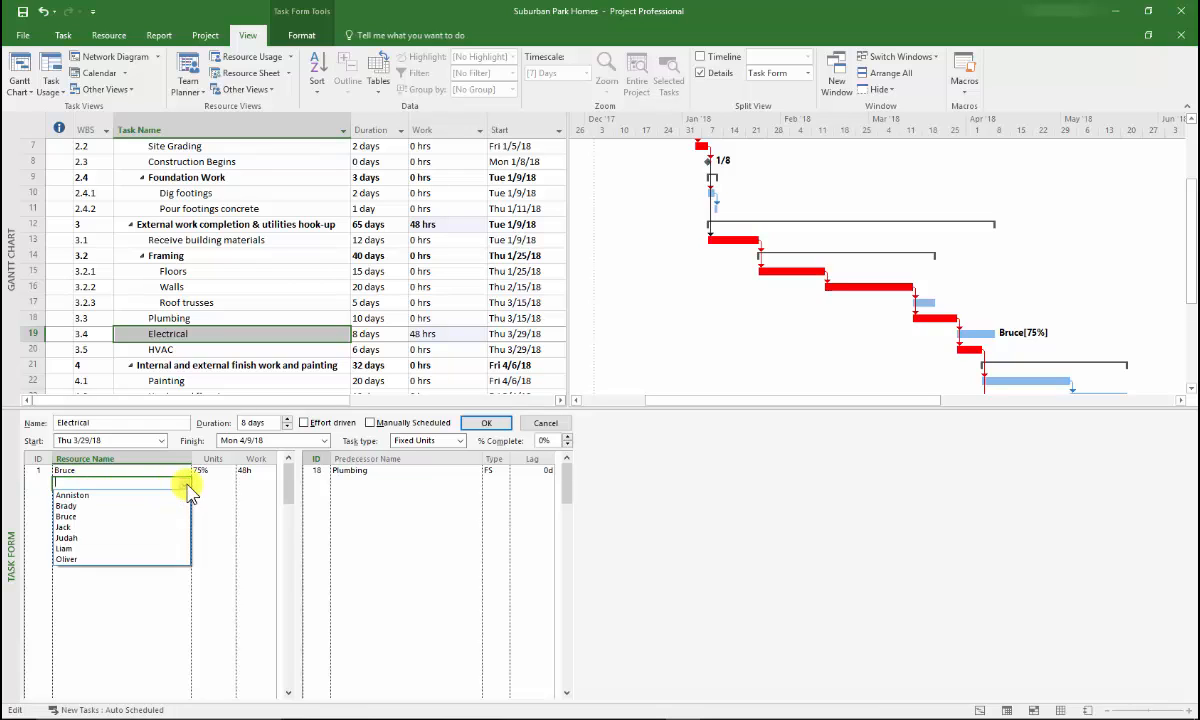
left_click(90, 527)
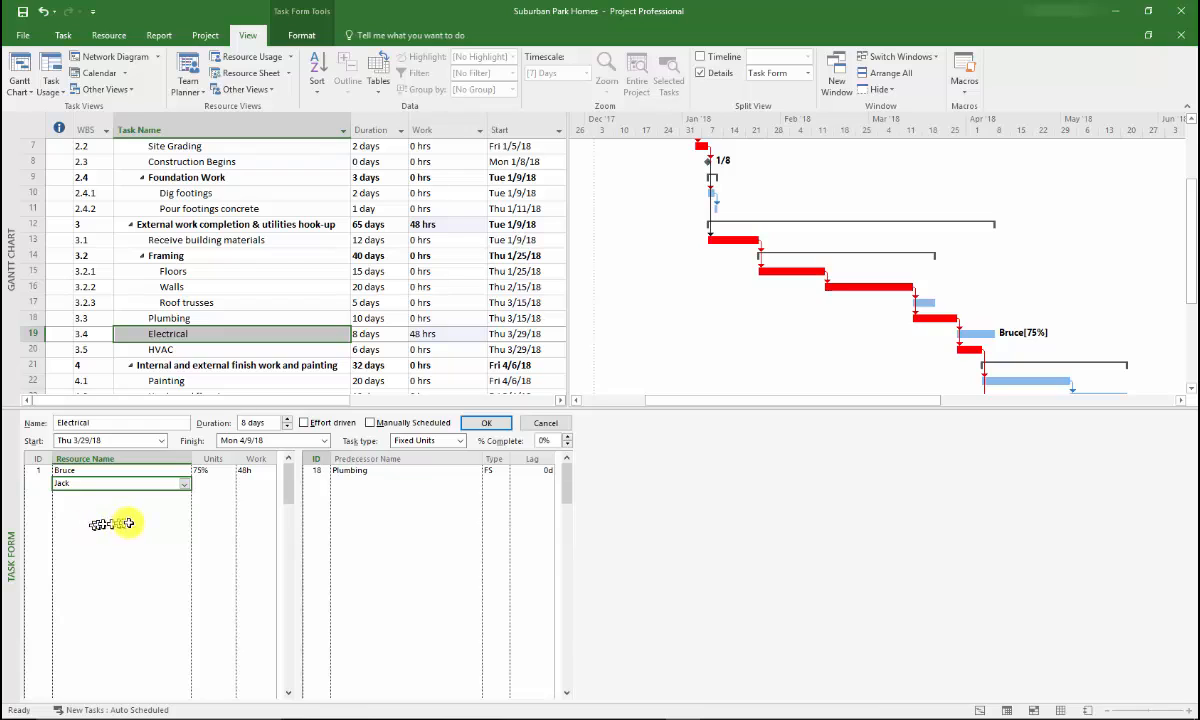
left_click(488, 425)
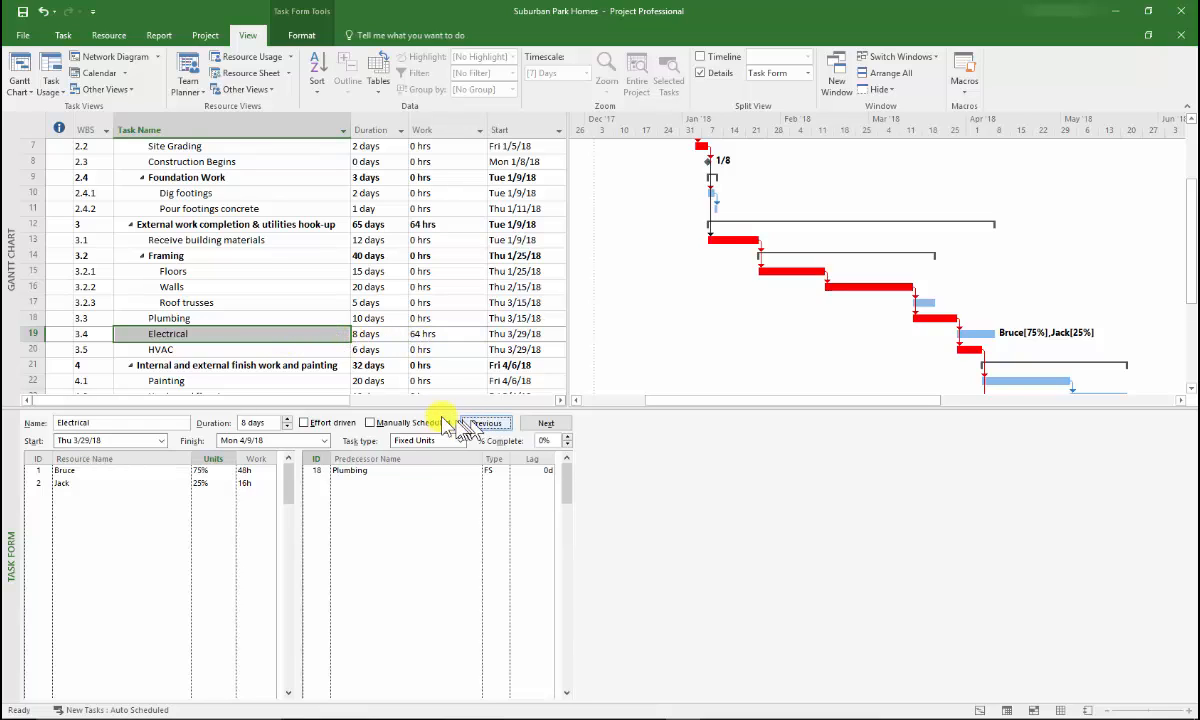
Step: Examine the work hours through the task list and the Electrical task's bar details and resource labels in the Gantt chart
key("Up")
key("Up")
key("Up")
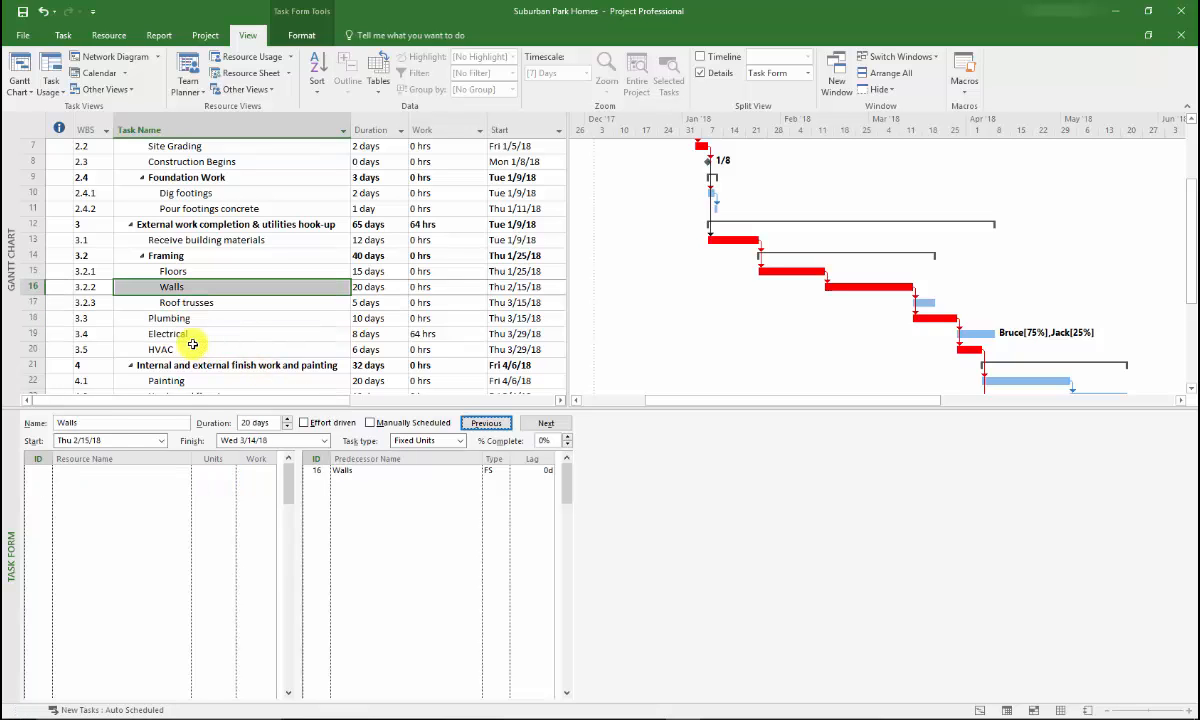
key("Up")
key("Up")
key("Up")
key("Up")
key("Up")
key("Up")
key("Up")
key("Up")
key("Up")
key("Up")
key("Up")
key("Up")
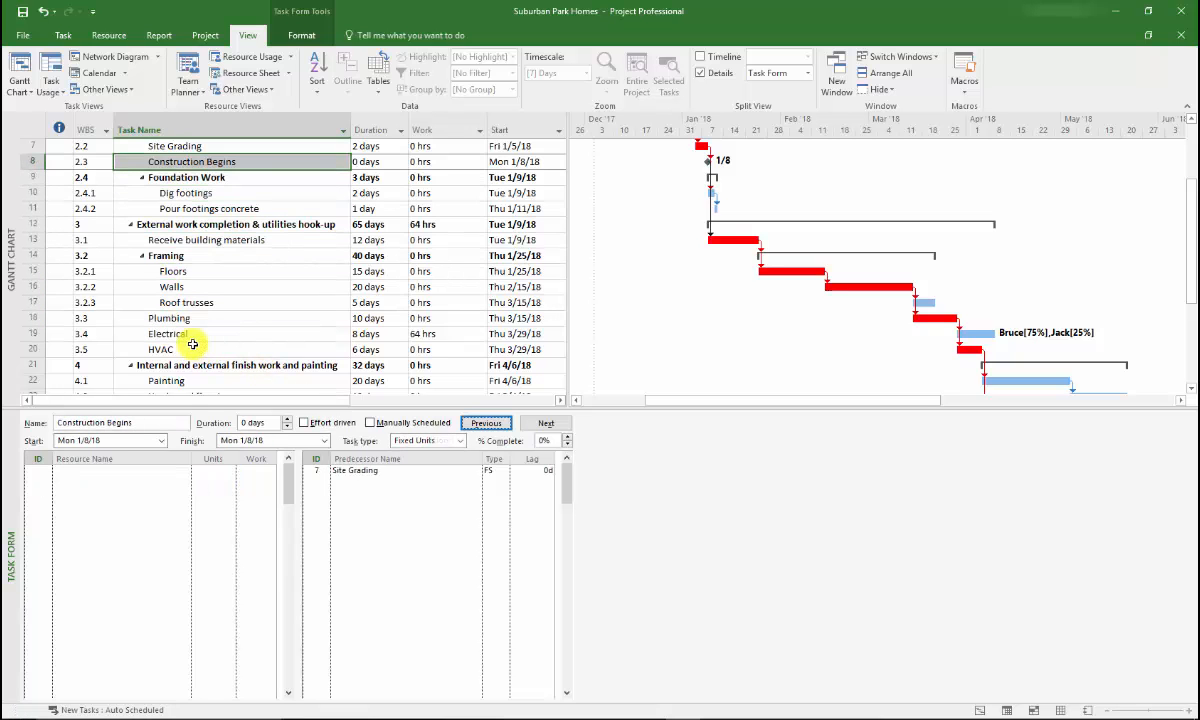
key("Return")
key("Return")
key("Return")
key("Return")
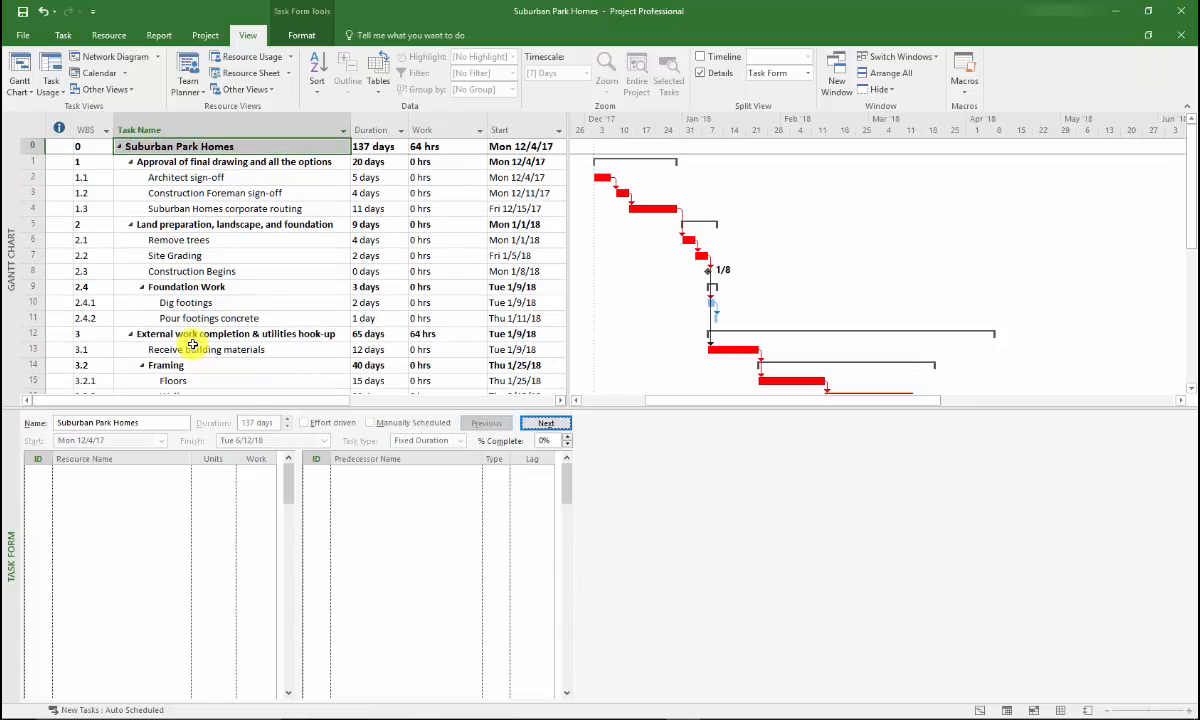
key("Down")
key("Down")
key("Down")
key("Down")
key("Down")
key("Down")
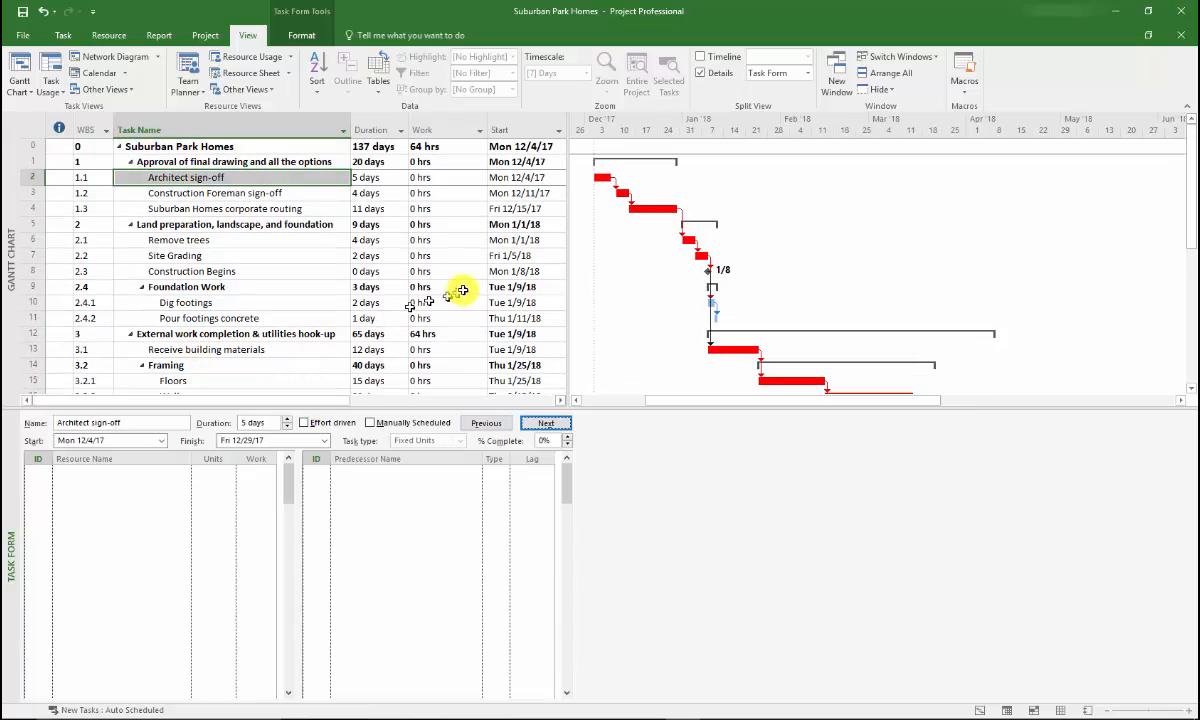
key("Down")
key("Down")
key("Down")
key("Down")
key("Down")
key("Down")
key("Down")
key("Down")
key("Down")
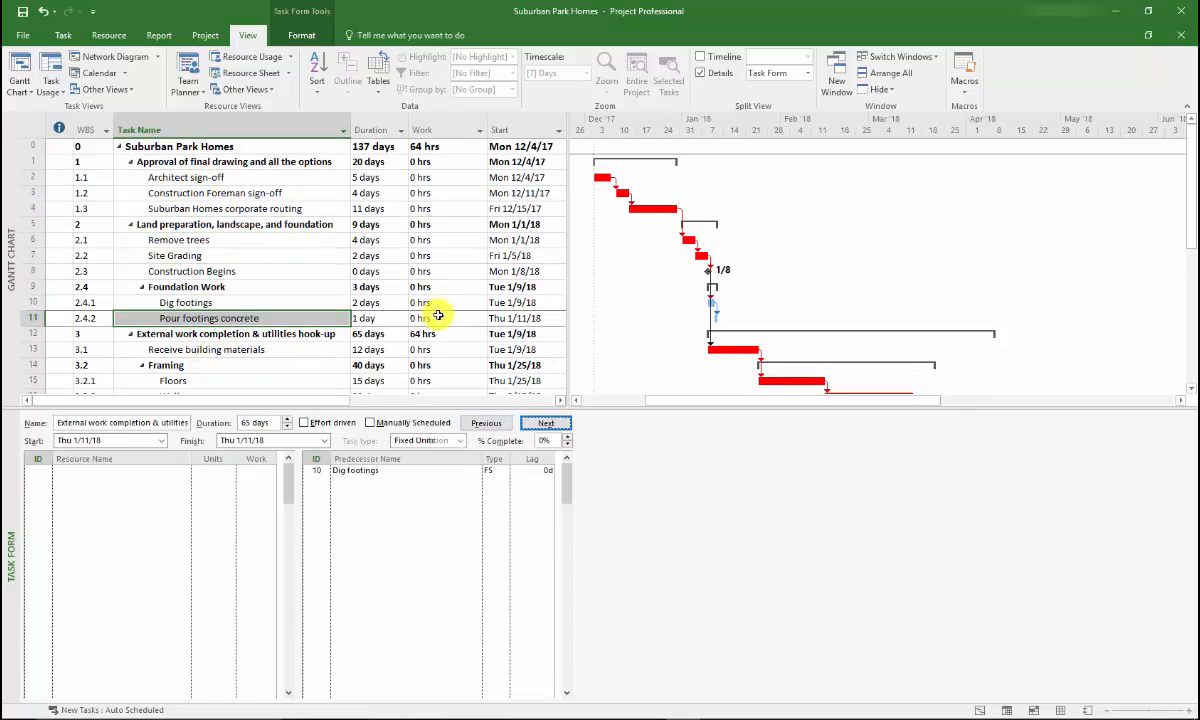
key("Down")
key("Down")
key("Down")
key("Down")
key("Down")
key("Down")
key("Down")
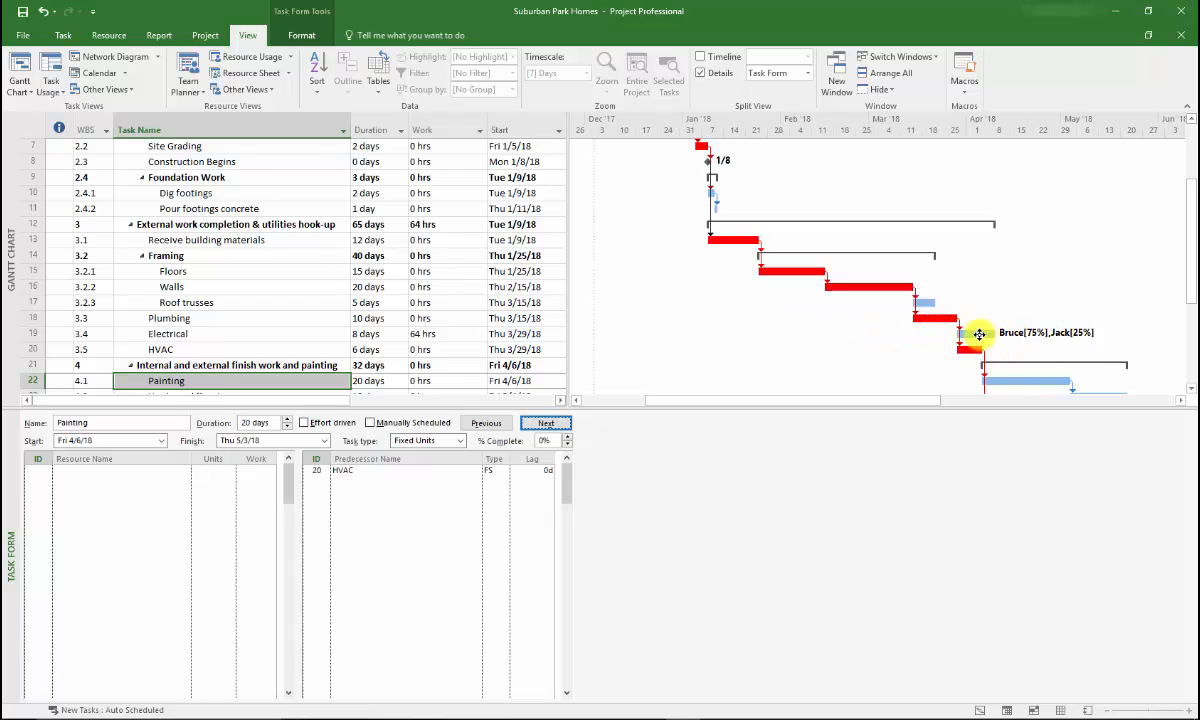
mouse_move(979, 334)
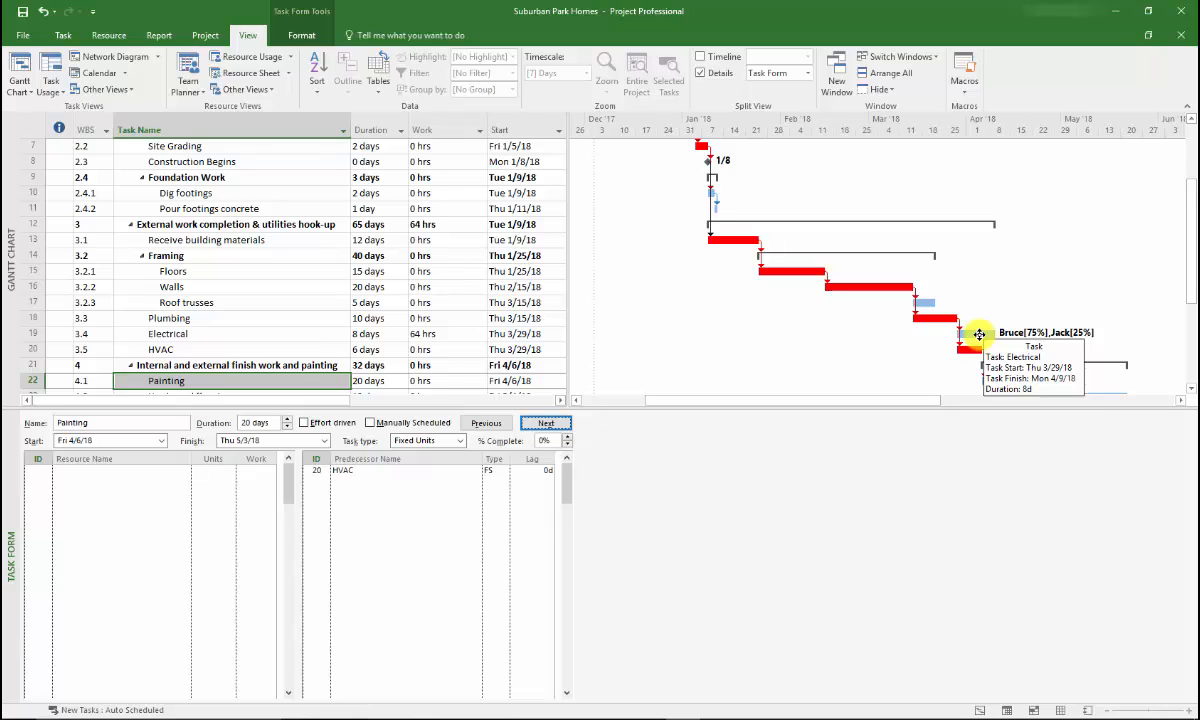